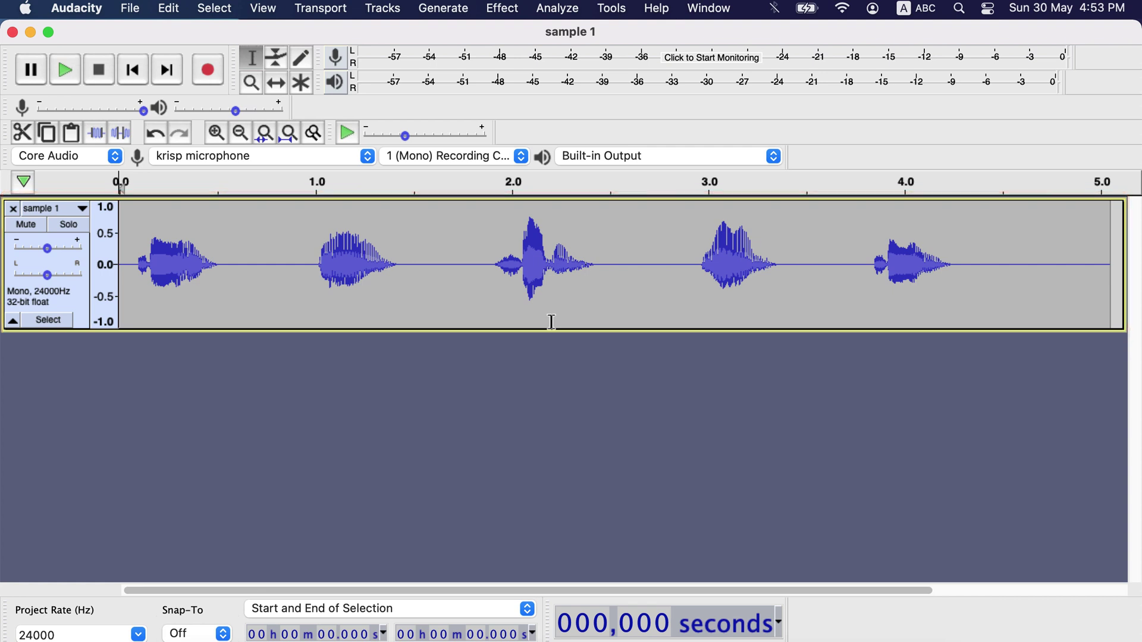
# Split the 1.877–3.582 s section of sample 1 onto a new second track with Split New
pyautogui.moveTo(487, 271); pyautogui.dragTo(821, 270)
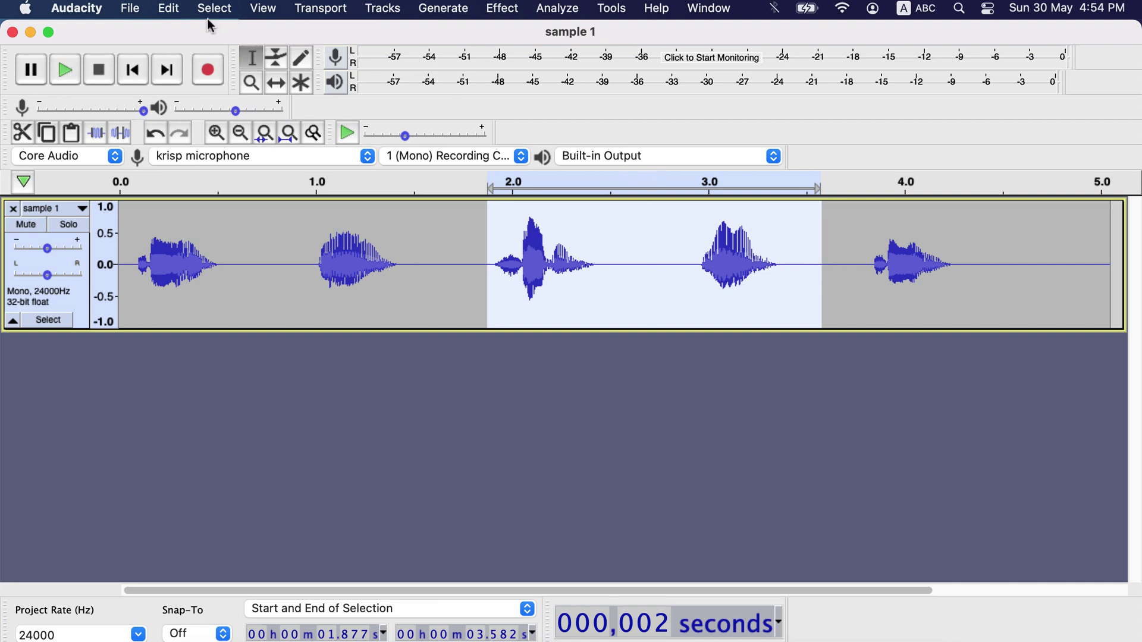
pyautogui.click(171, 11)
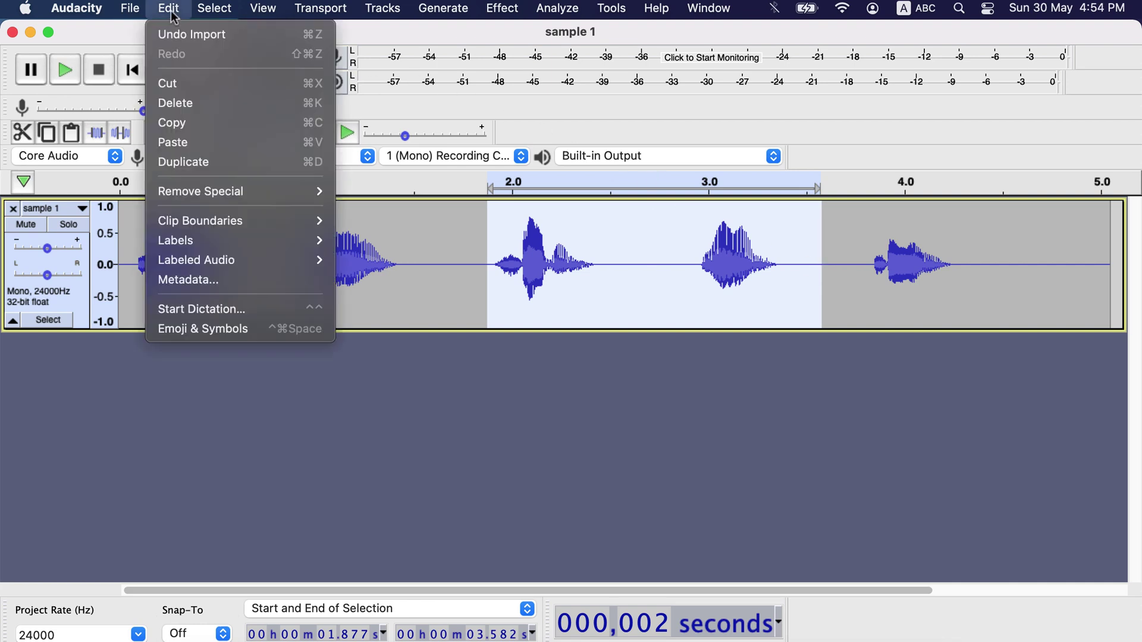
pyautogui.moveTo(270, 224)
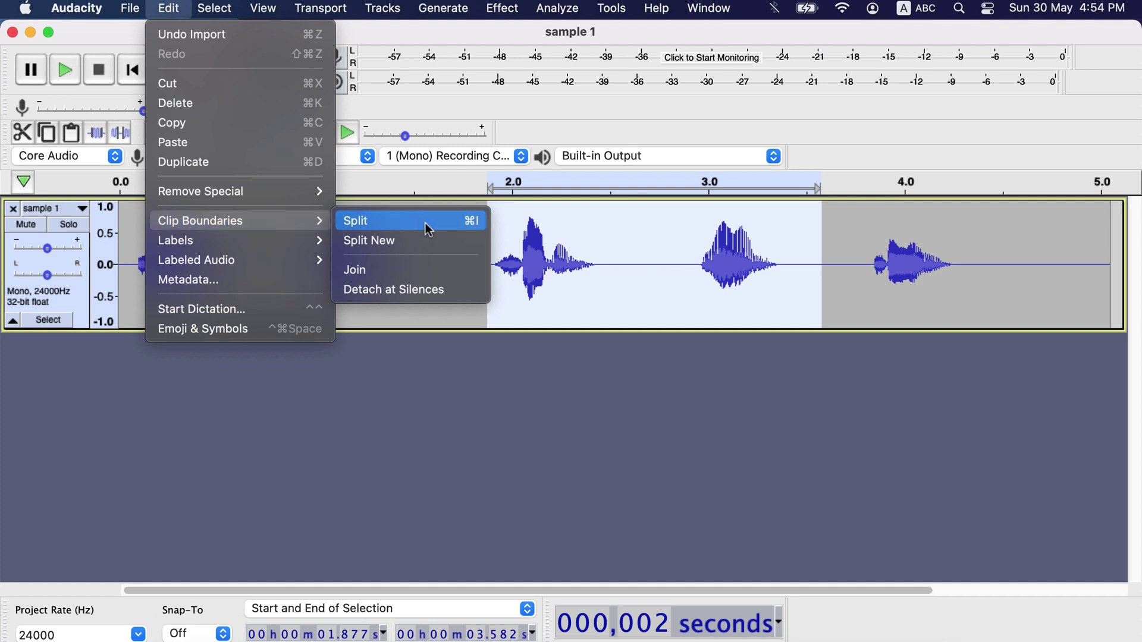
pyautogui.click(447, 245)
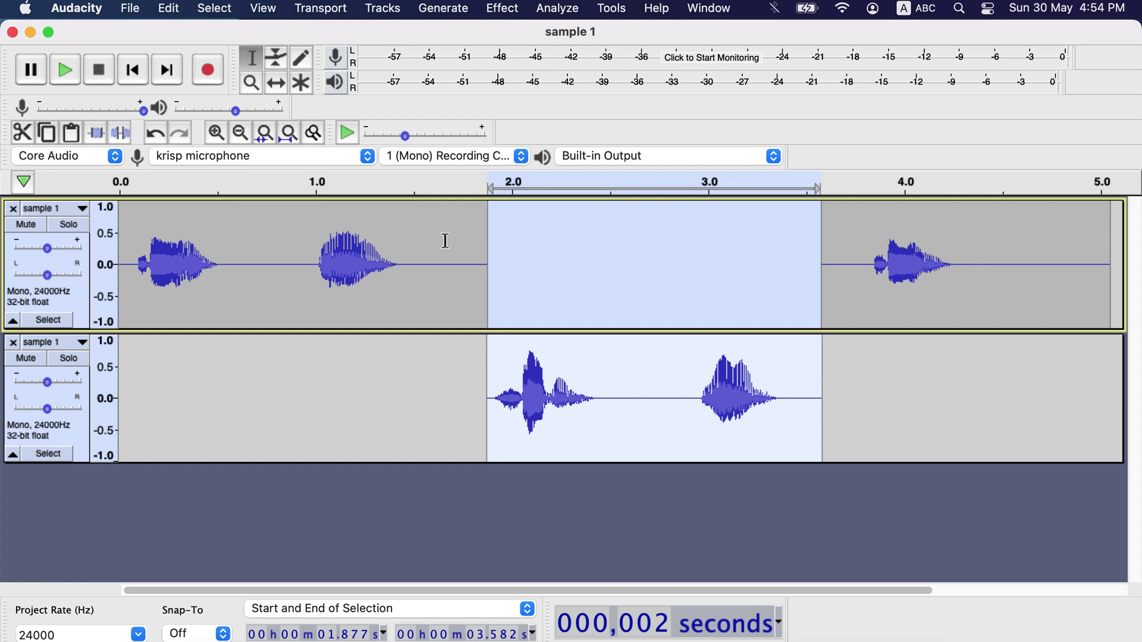
# Align the second track's clip to zero, then align it to start at 2.8 seconds
pyautogui.click(425, 404)
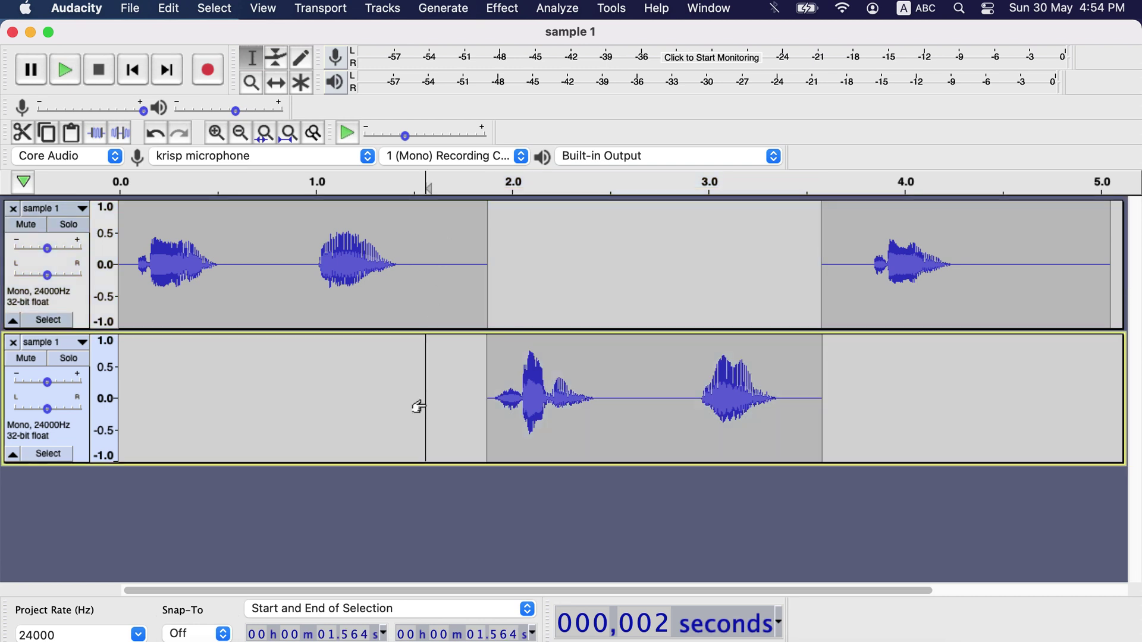
pyautogui.click(383, 9)
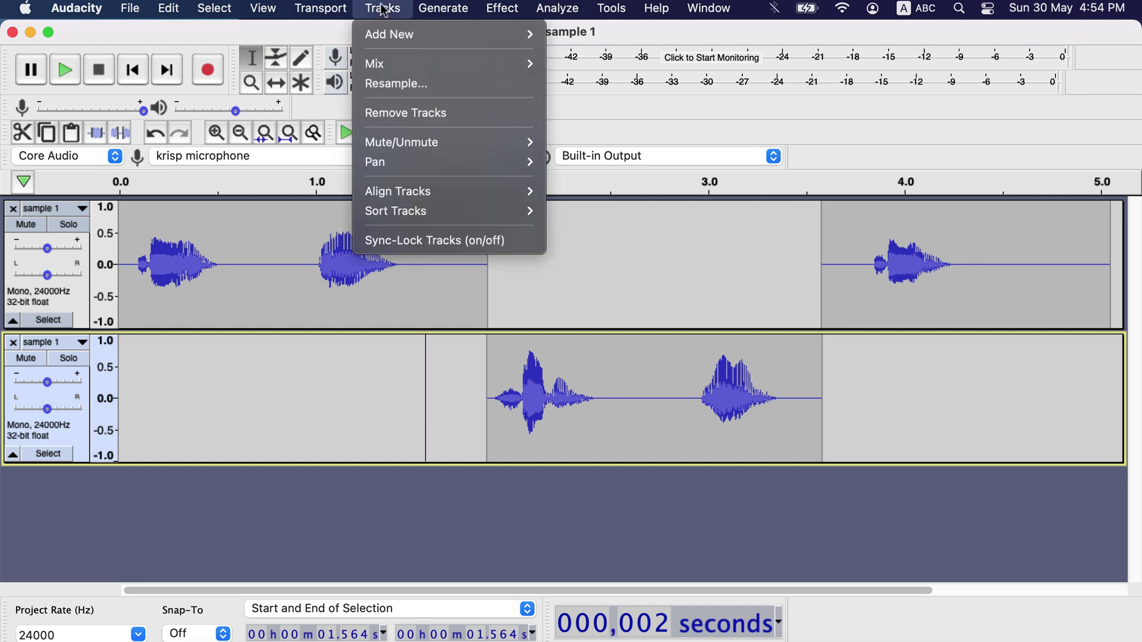
pyautogui.moveTo(458, 200)
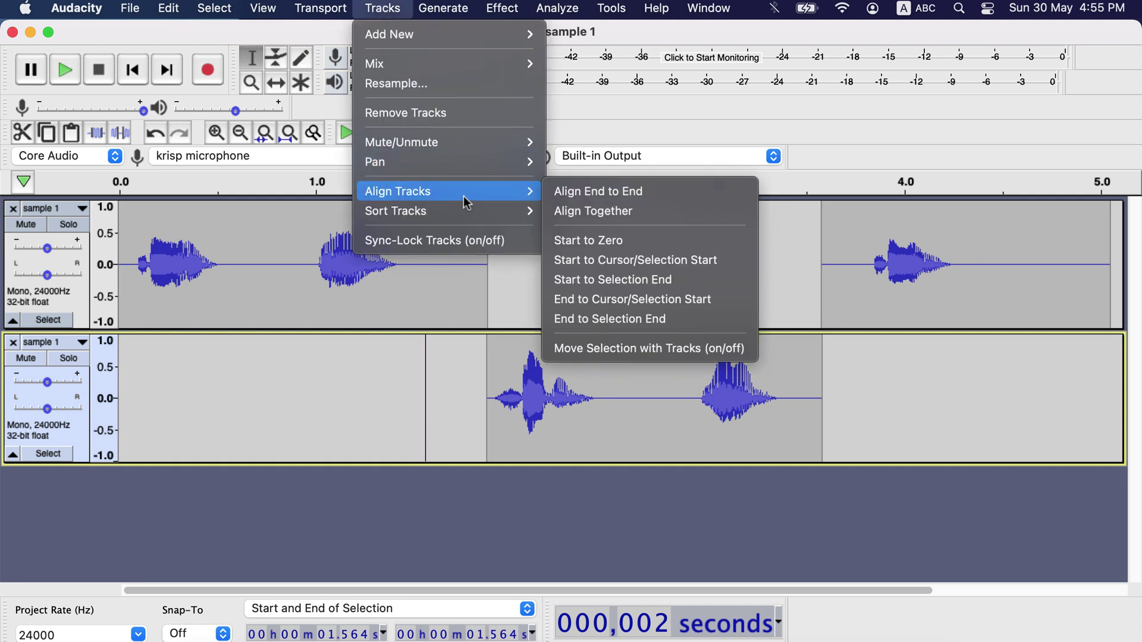
pyautogui.click(570, 238)
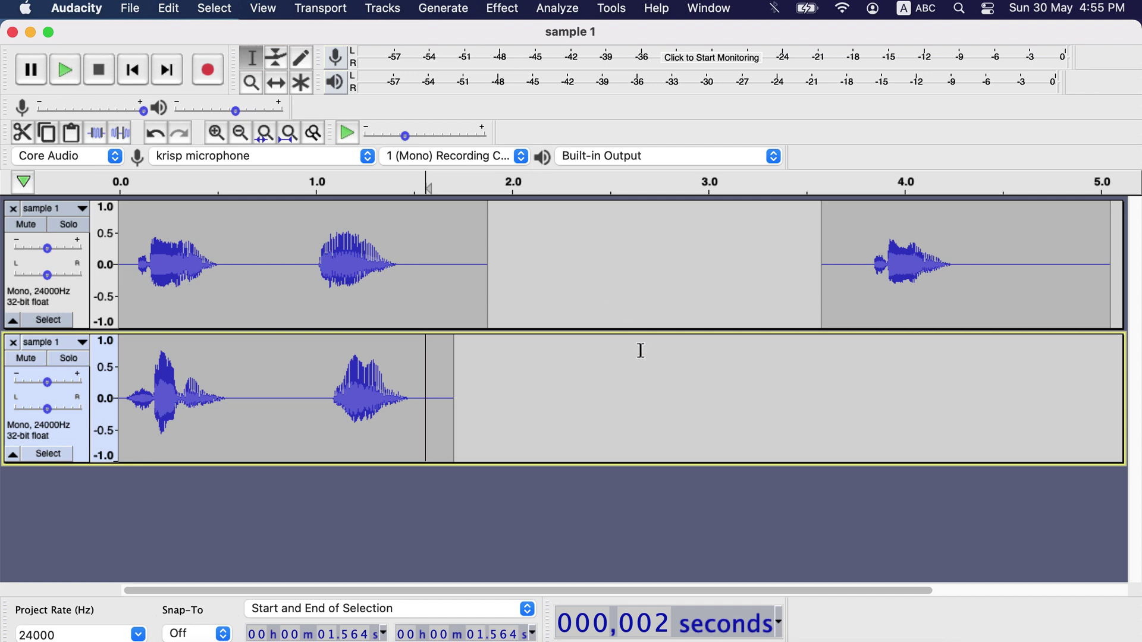
pyautogui.click(668, 378)
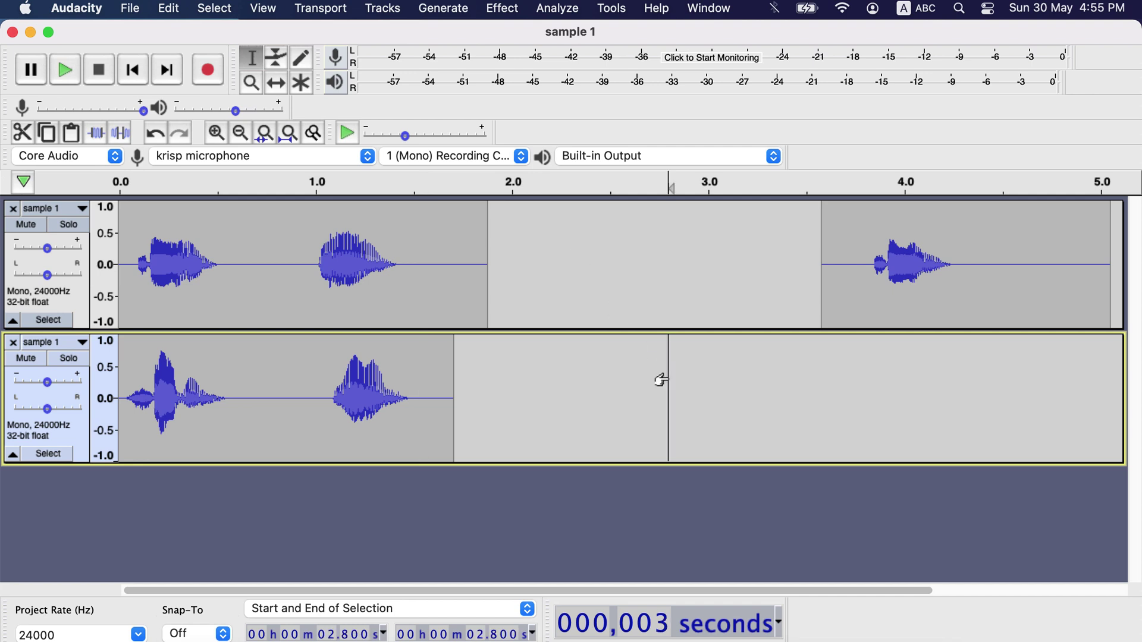
pyautogui.click(382, 9)
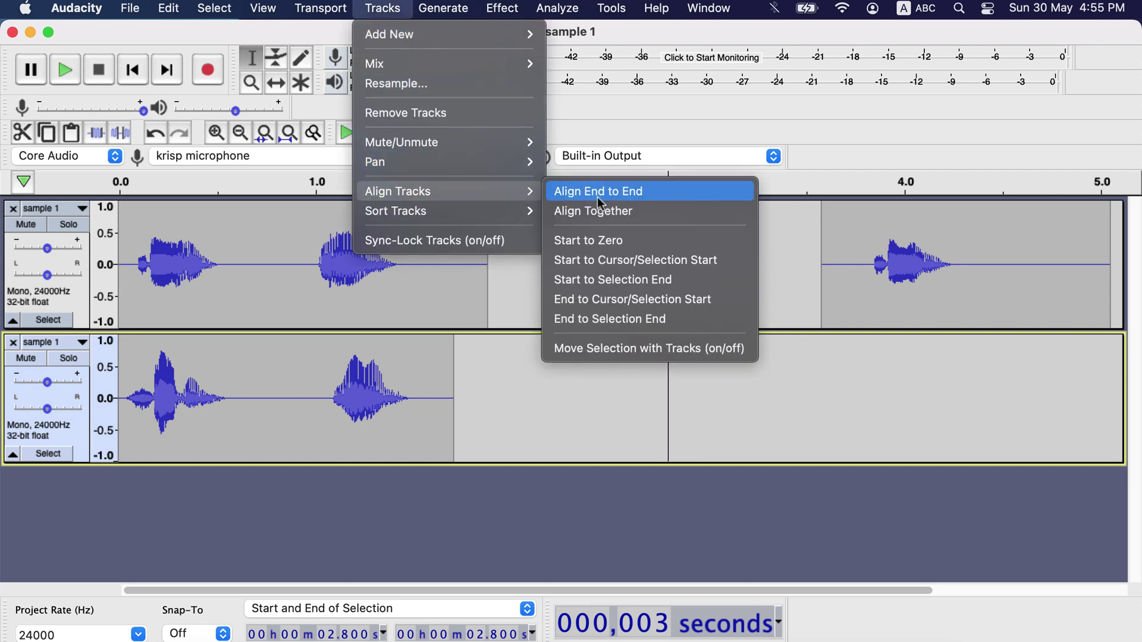
pyautogui.click(656, 266)
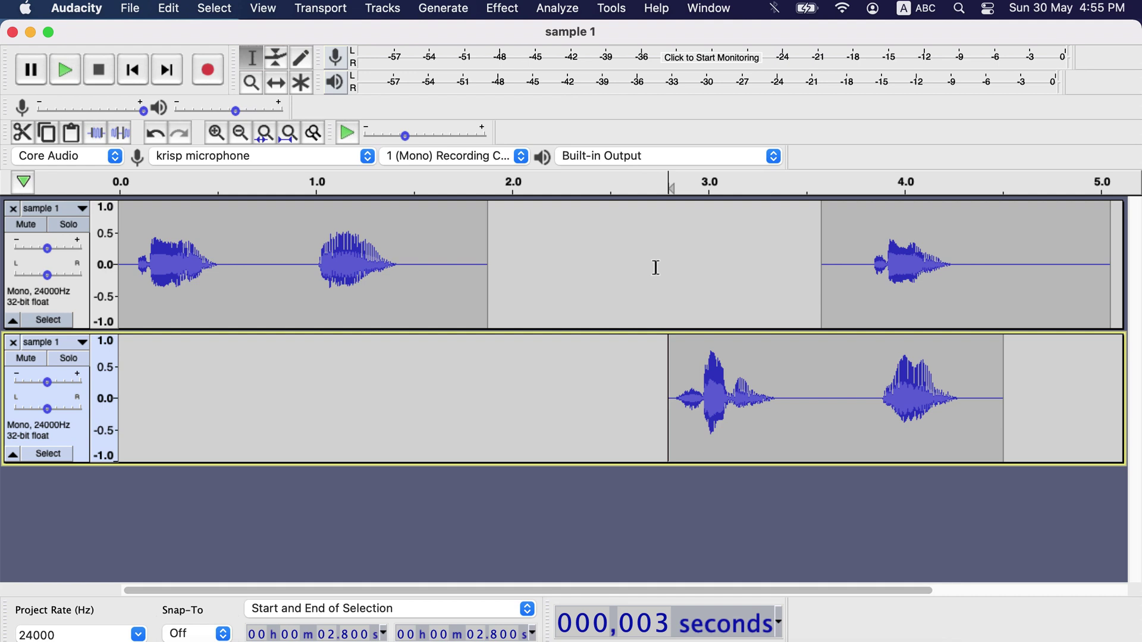
# Slide the lower track's clip back to start at 0 seconds with the Time Shift tool
pyautogui.click(276, 82)
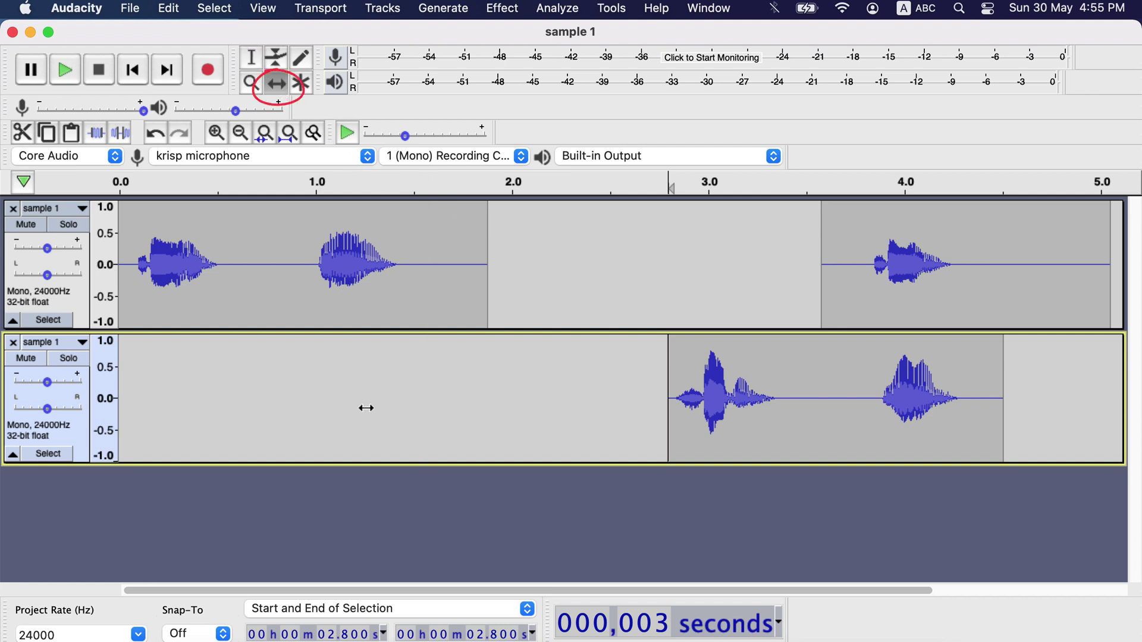
pyautogui.moveTo(821, 418); pyautogui.dragTo(325, 443)
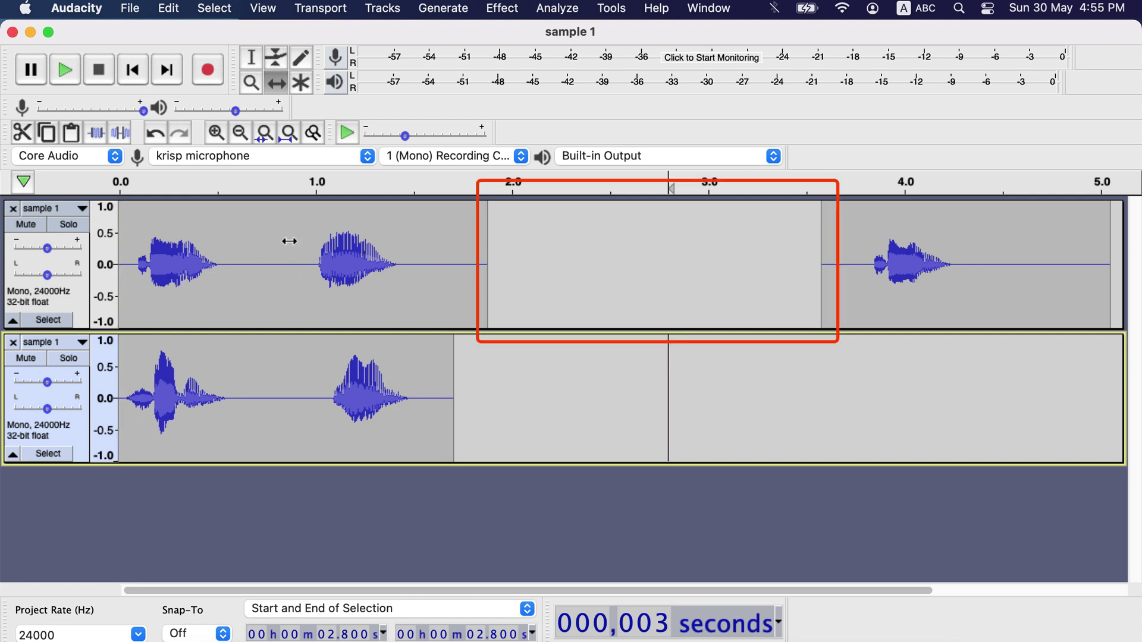
pyautogui.click(251, 60)
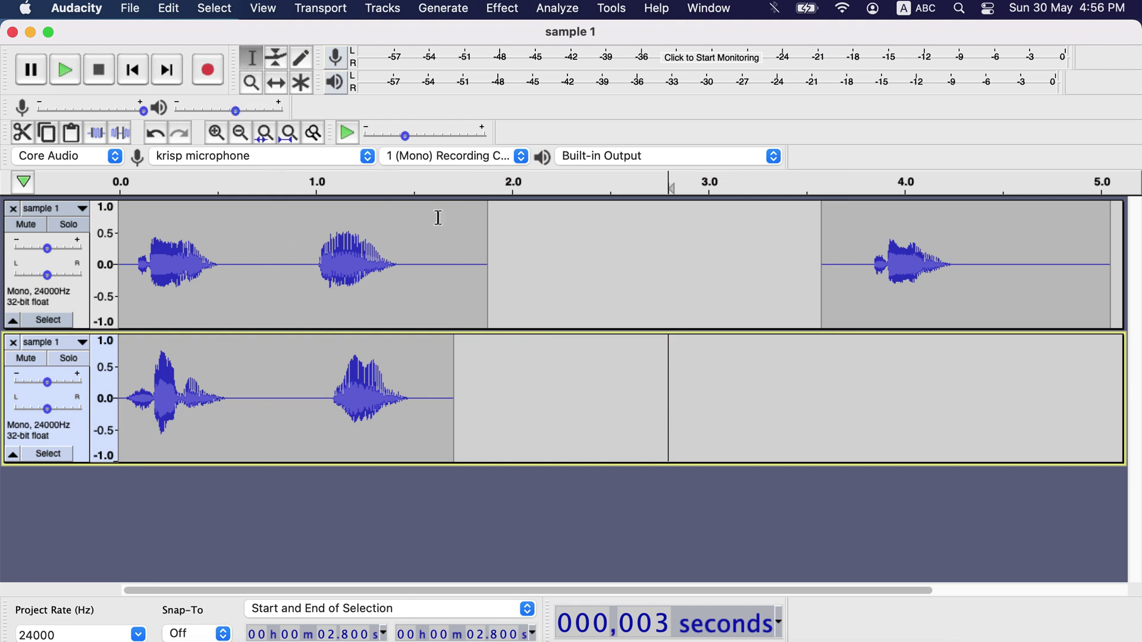
# Delete the 1.705–3.805 s silent gap in the upper track and select its final word
pyautogui.moveTo(456, 256); pyautogui.dragTo(851, 234)
pyautogui.press('Delete')
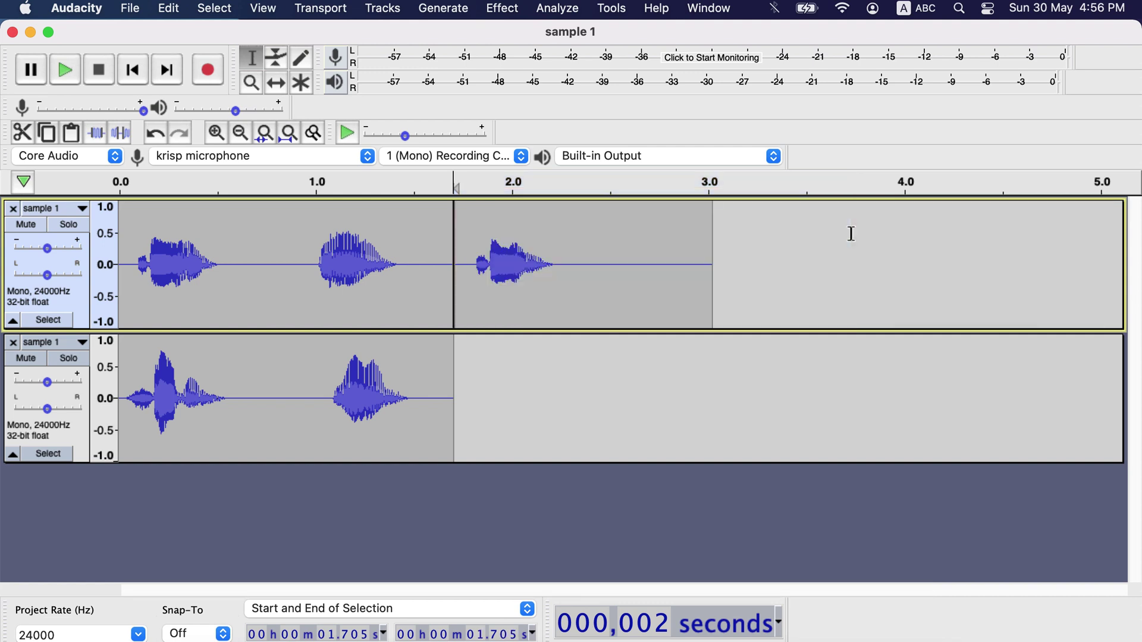
pyautogui.click(437, 263)
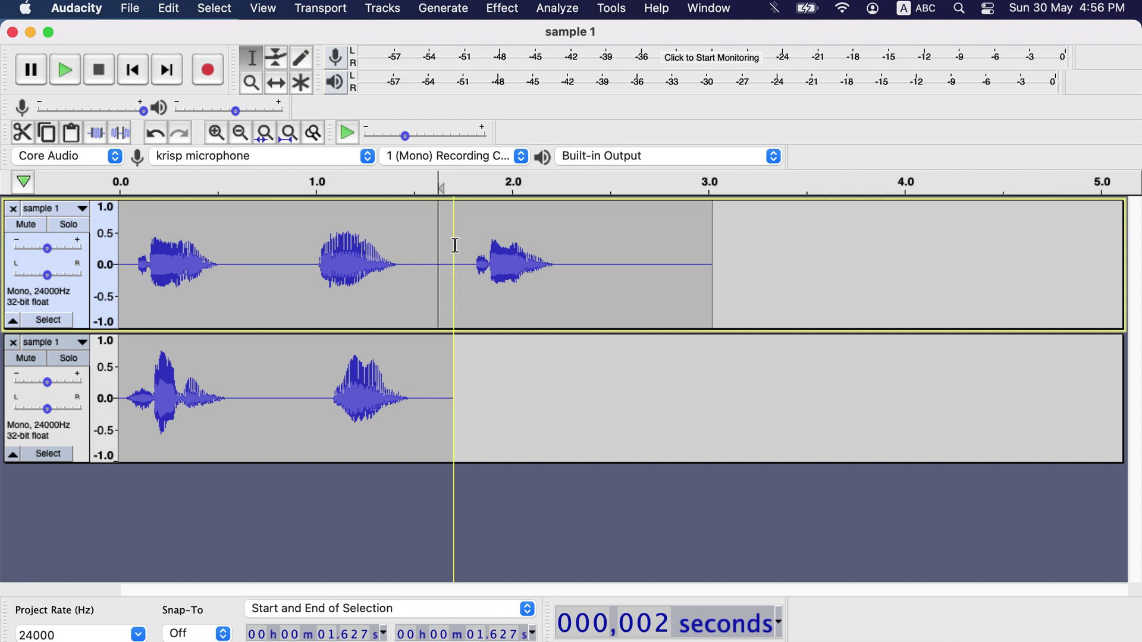
pyautogui.moveTo(455, 245); pyautogui.dragTo(651, 264)
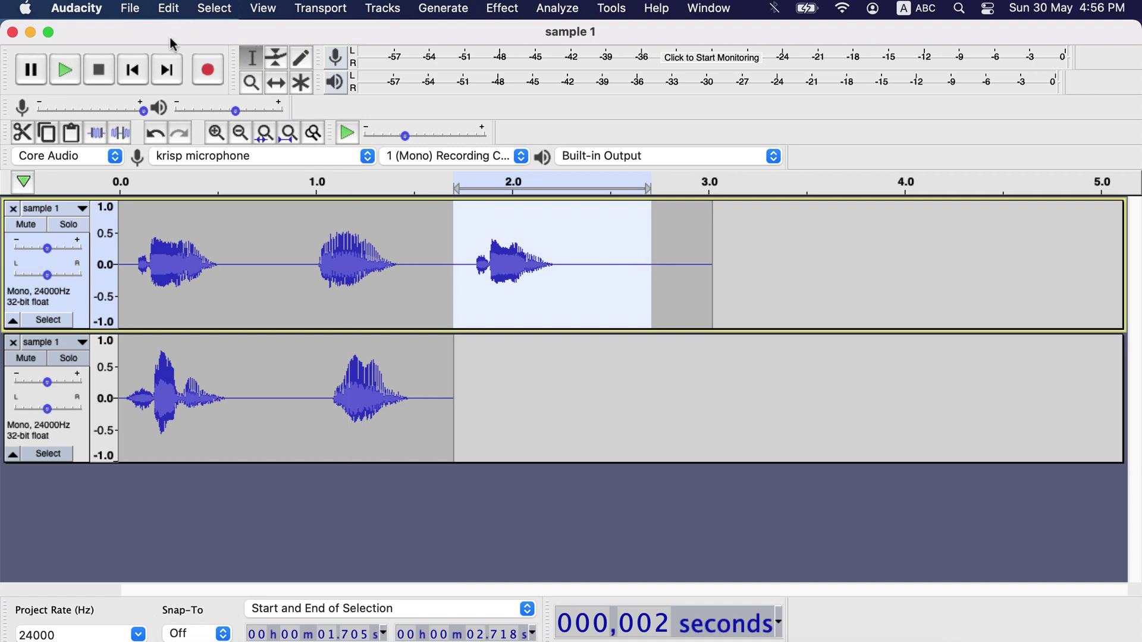
# Split the final word onto a new third track and align it to start at 0 seconds
pyautogui.click(172, 10)
pyautogui.moveTo(262, 226)
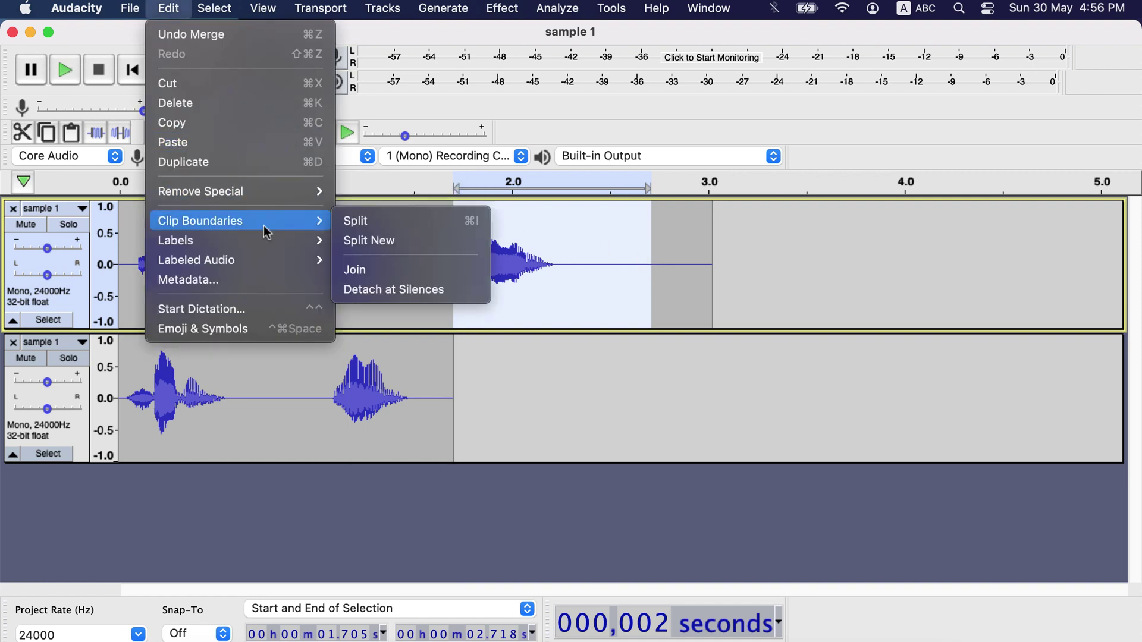
pyautogui.click(394, 241)
pyautogui.click(413, 520)
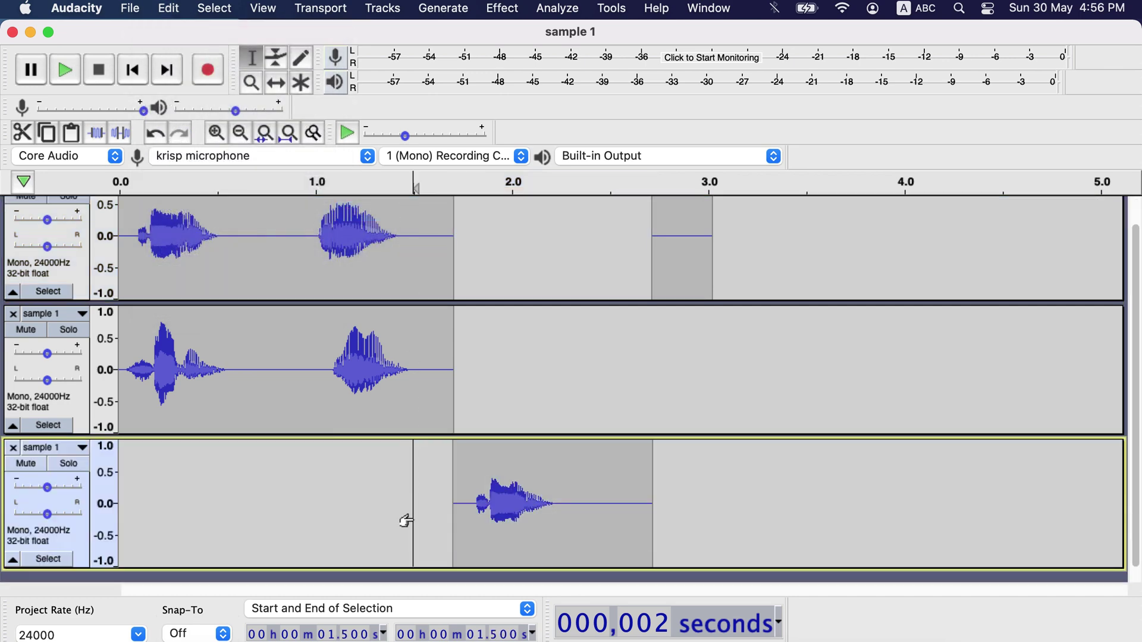
pyautogui.click(382, 10)
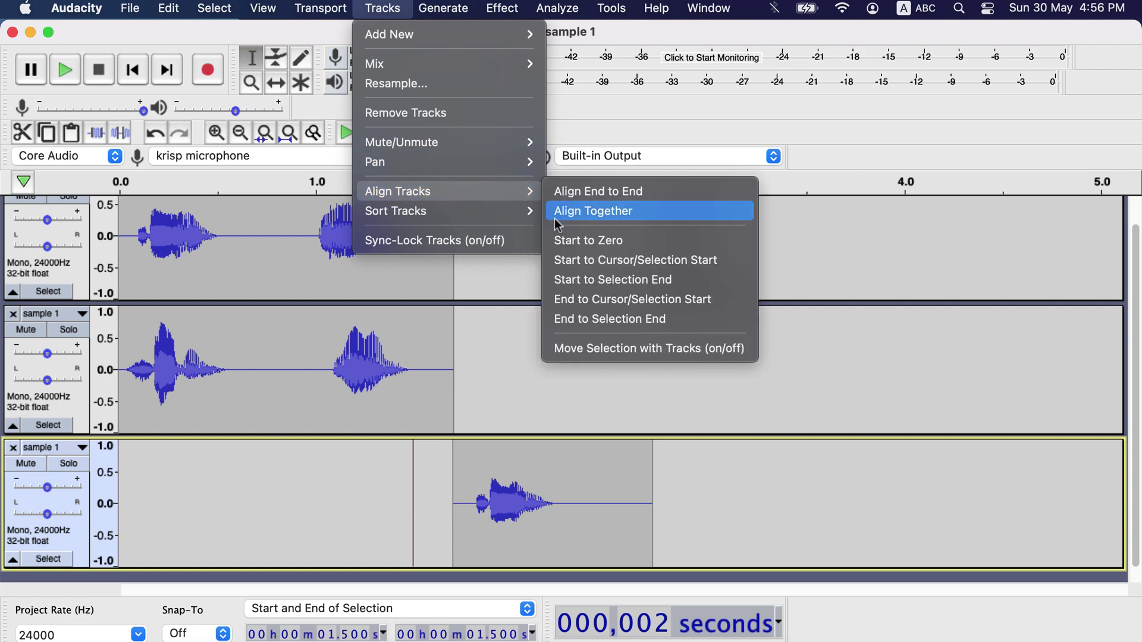
pyautogui.click(580, 244)
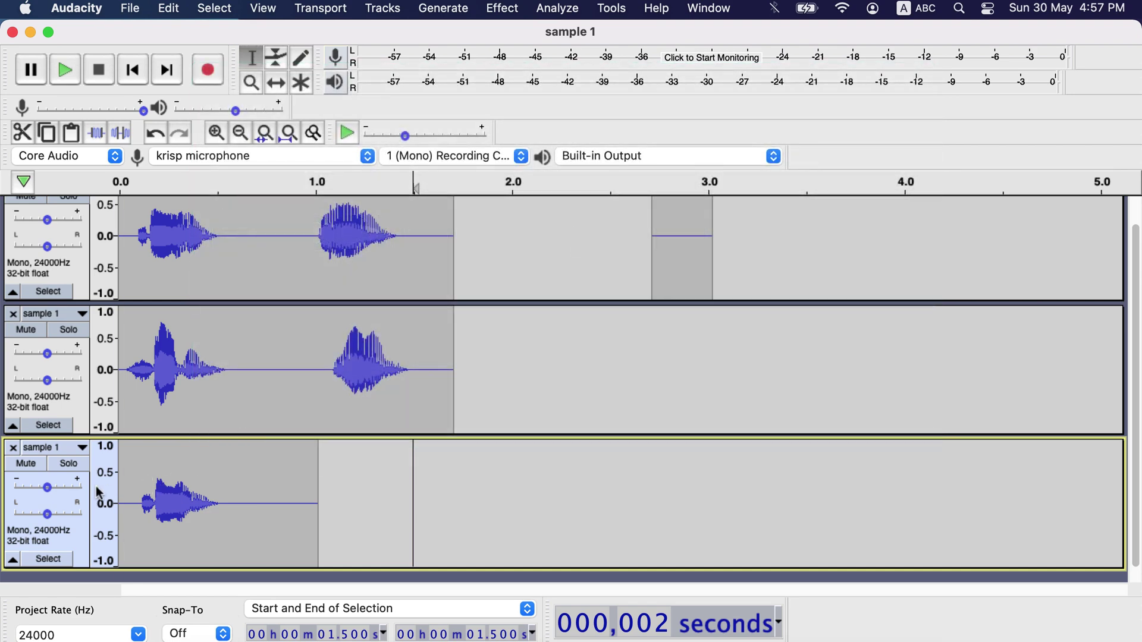
# Close all three sample 1 tracks
pyautogui.click(13, 447)
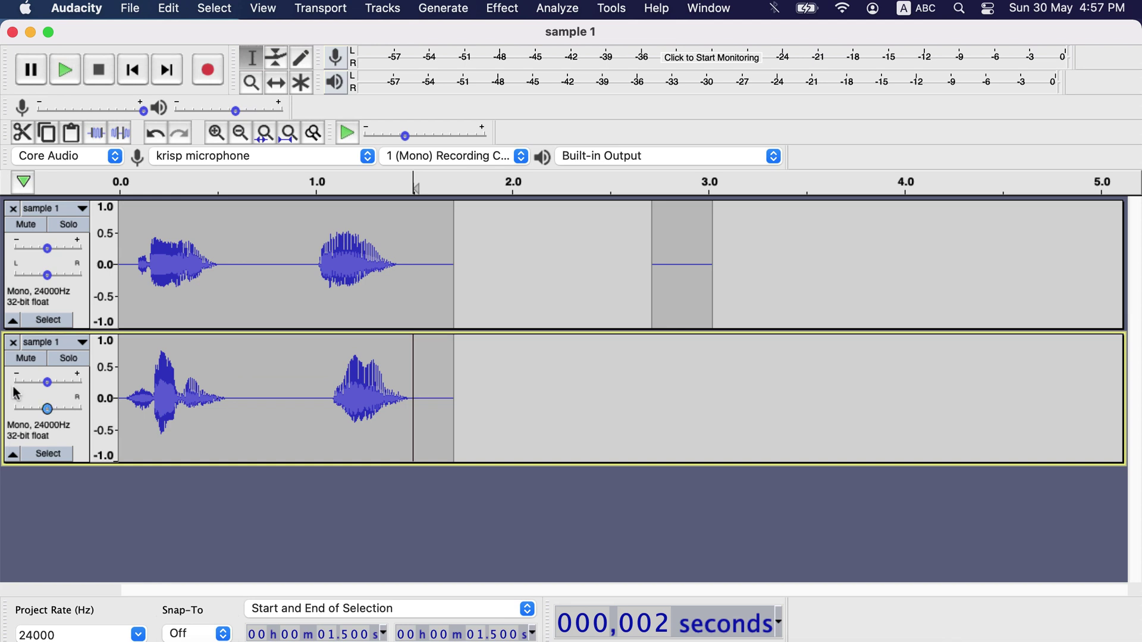
pyautogui.click(13, 343)
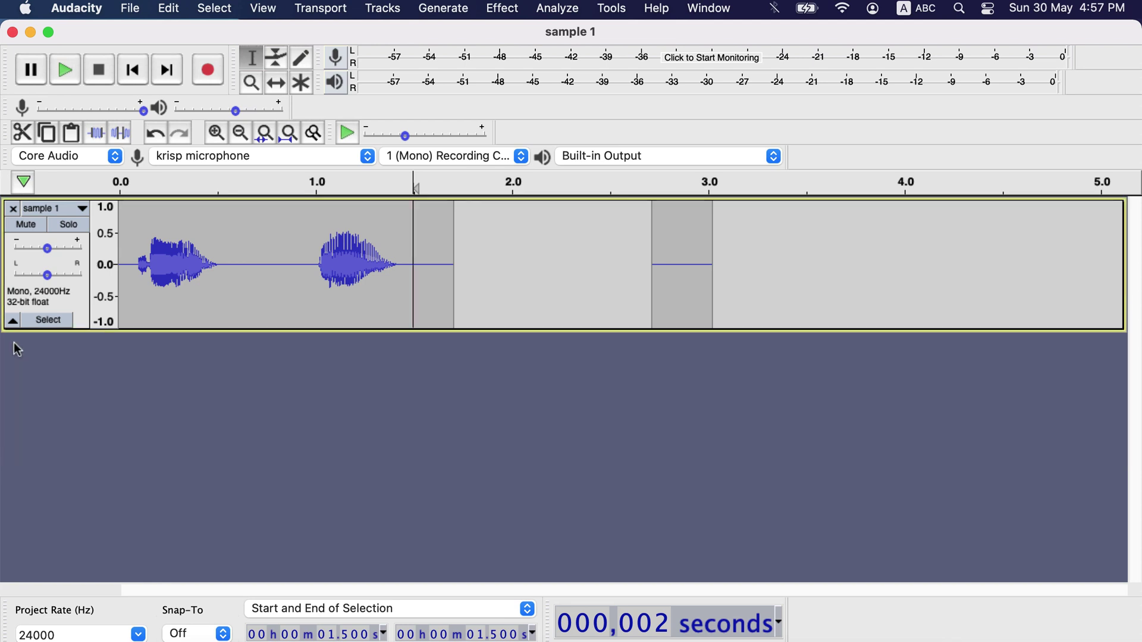
pyautogui.click(12, 209)
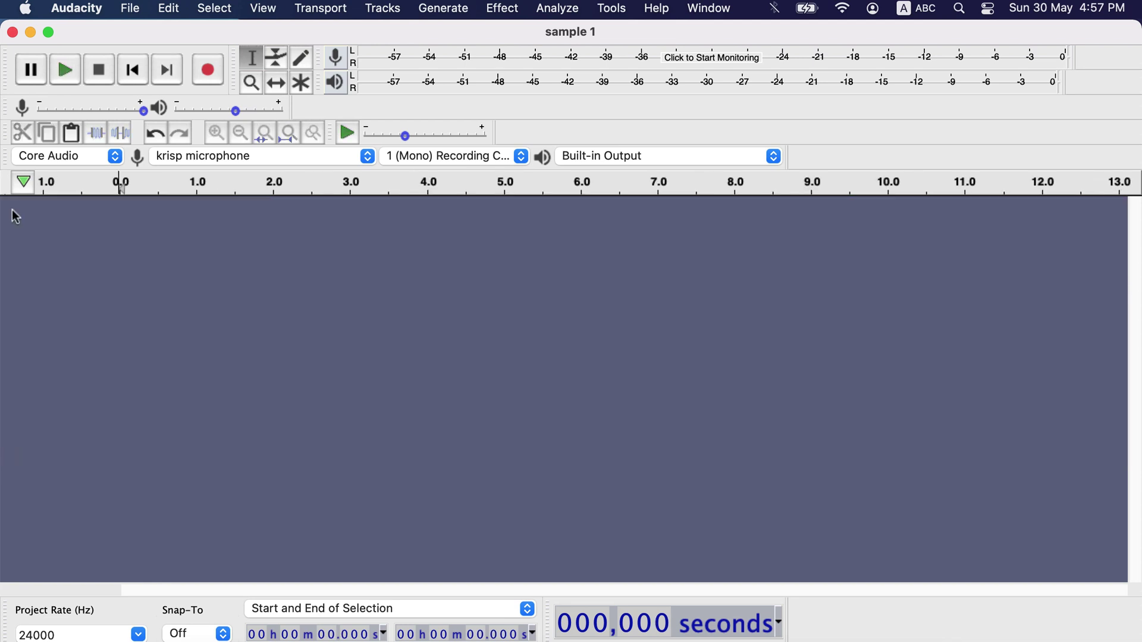
# Record a new voice track of about 17 seconds in two takes
pyautogui.click(205, 73)
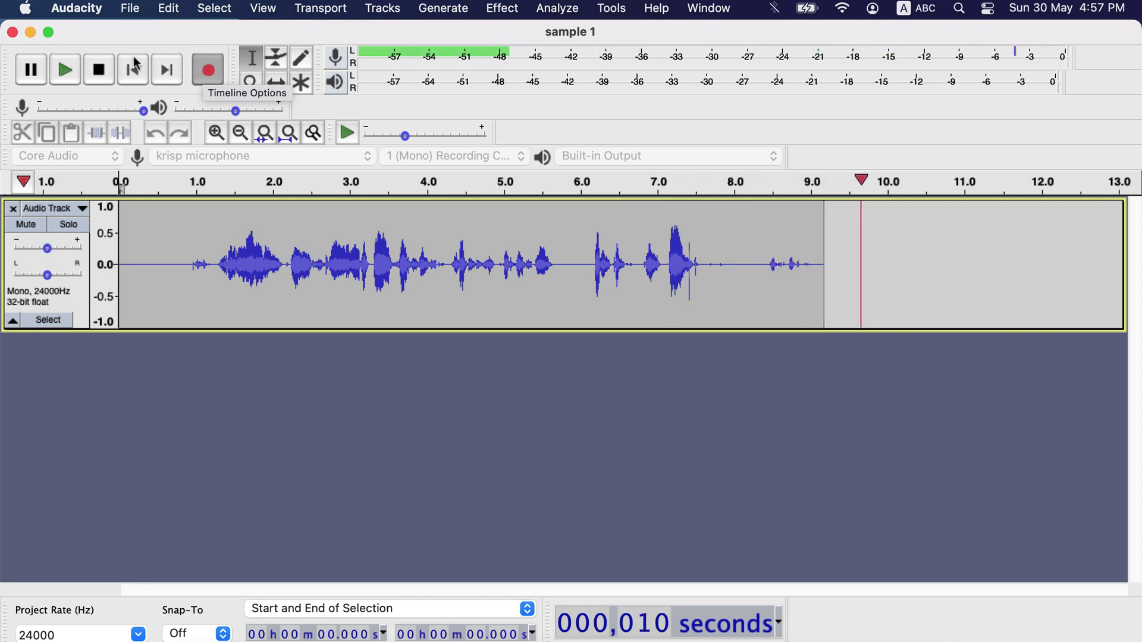
pyautogui.click(99, 70)
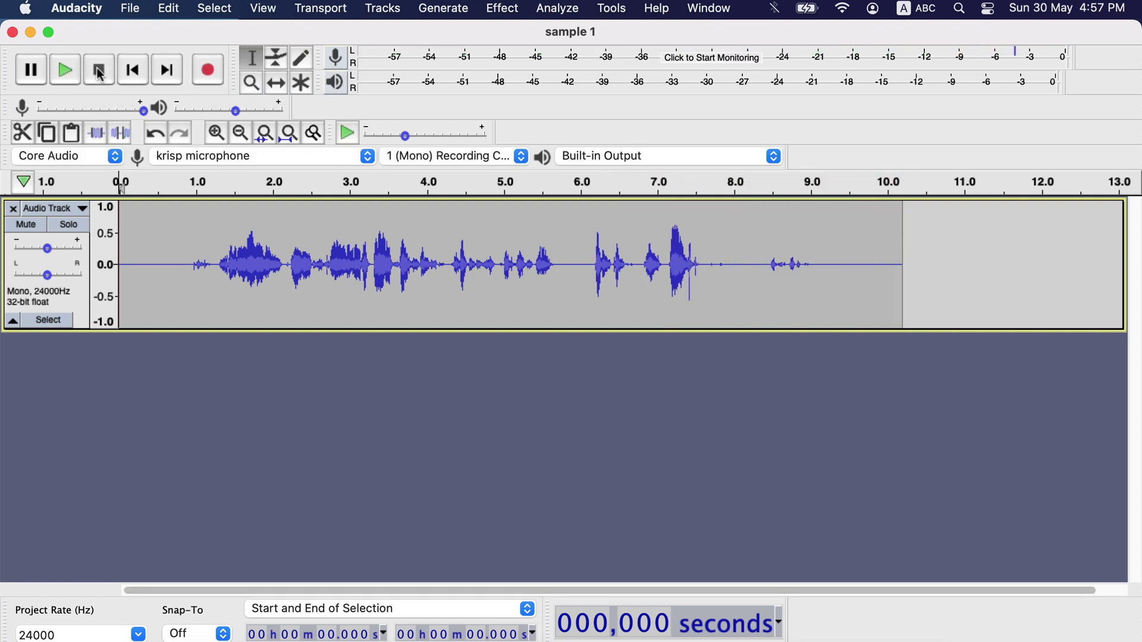
pyautogui.click(210, 75)
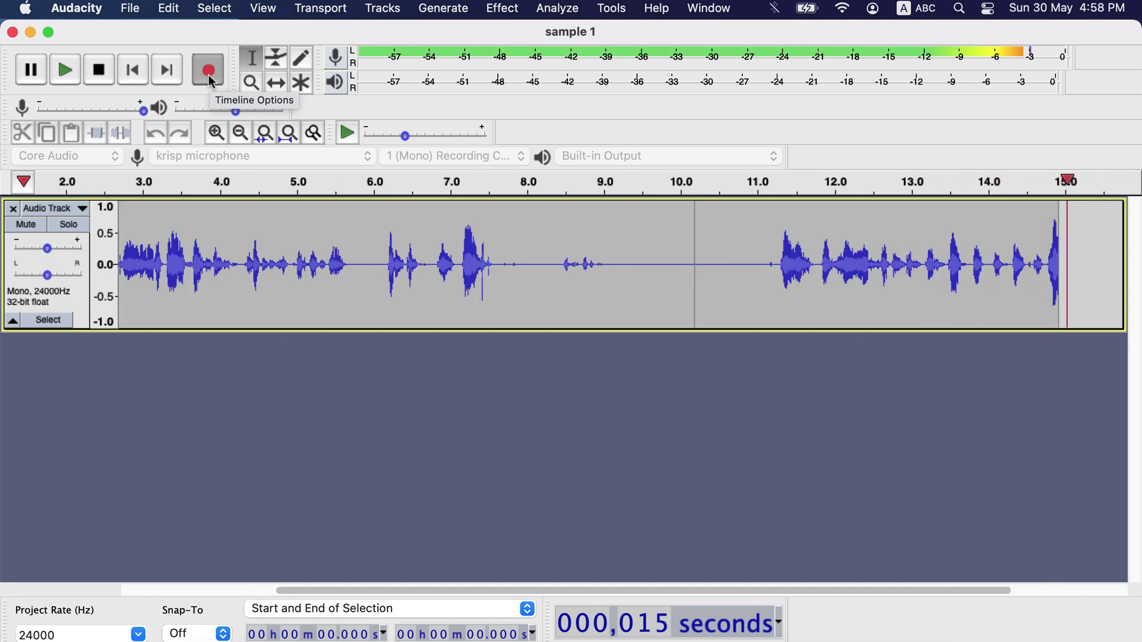
pyautogui.click(99, 71)
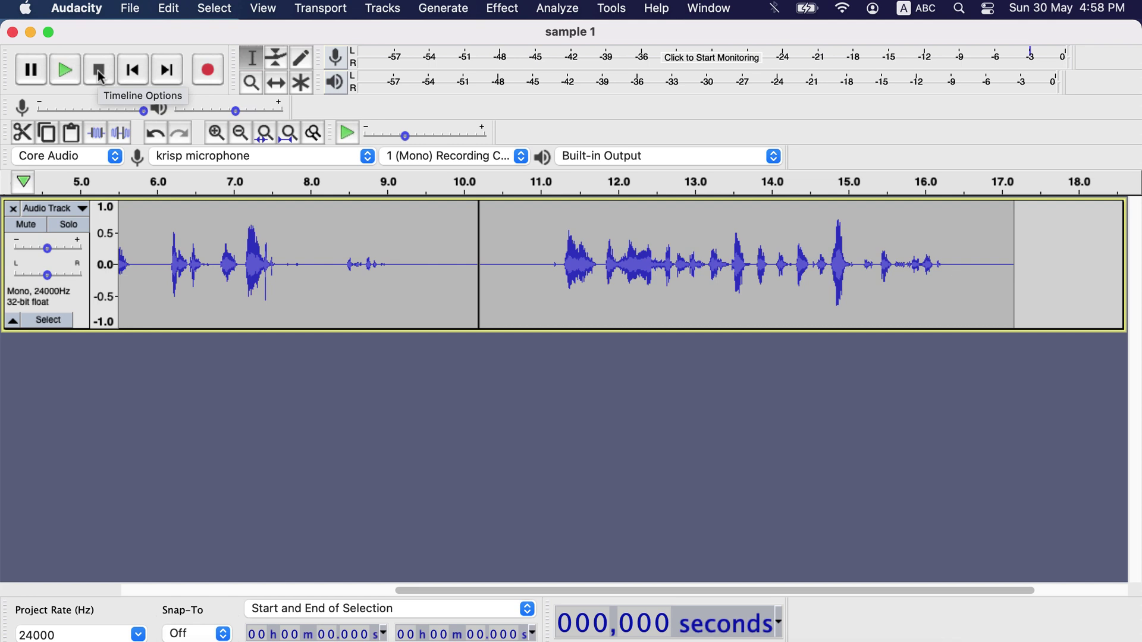
# Add a new empty mono track to the project
pyautogui.click(383, 9)
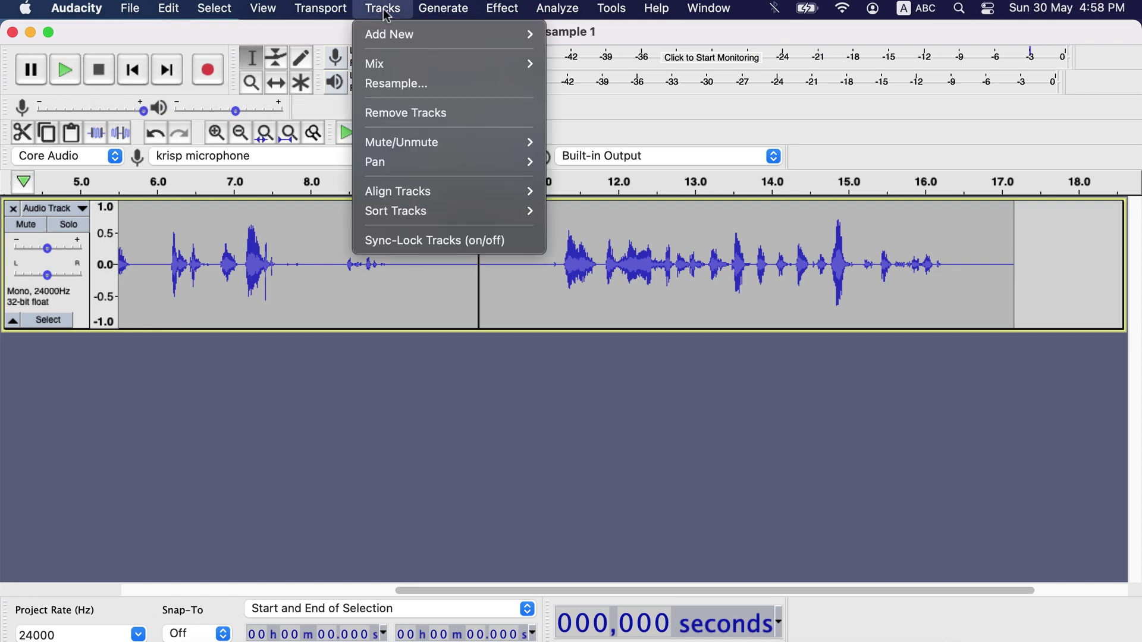
pyautogui.moveTo(397, 42)
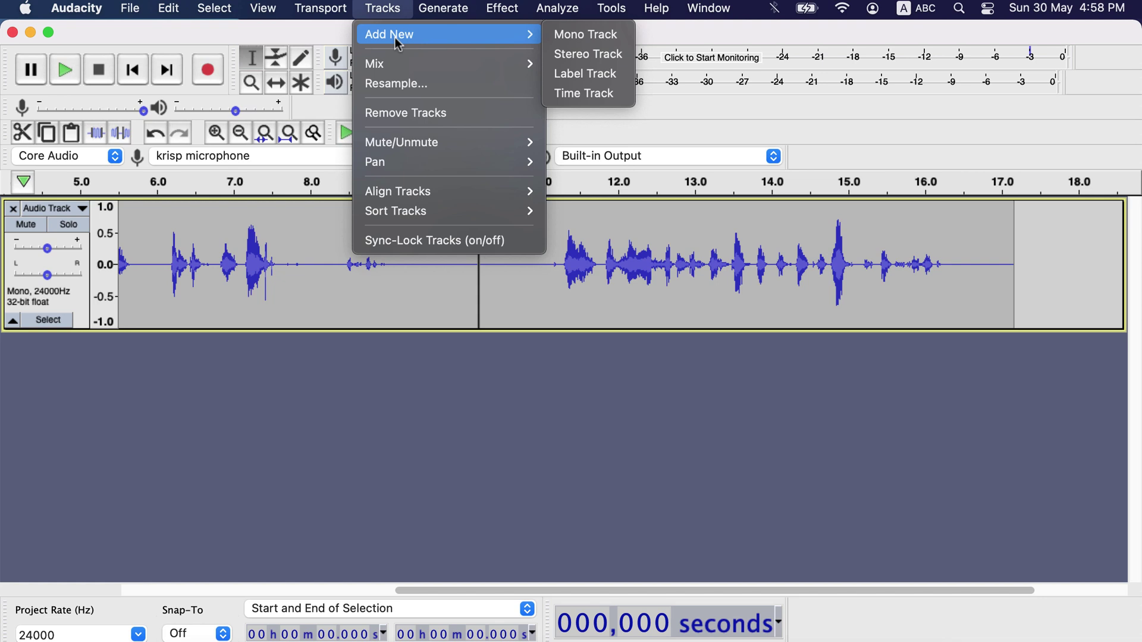
pyautogui.click(568, 42)
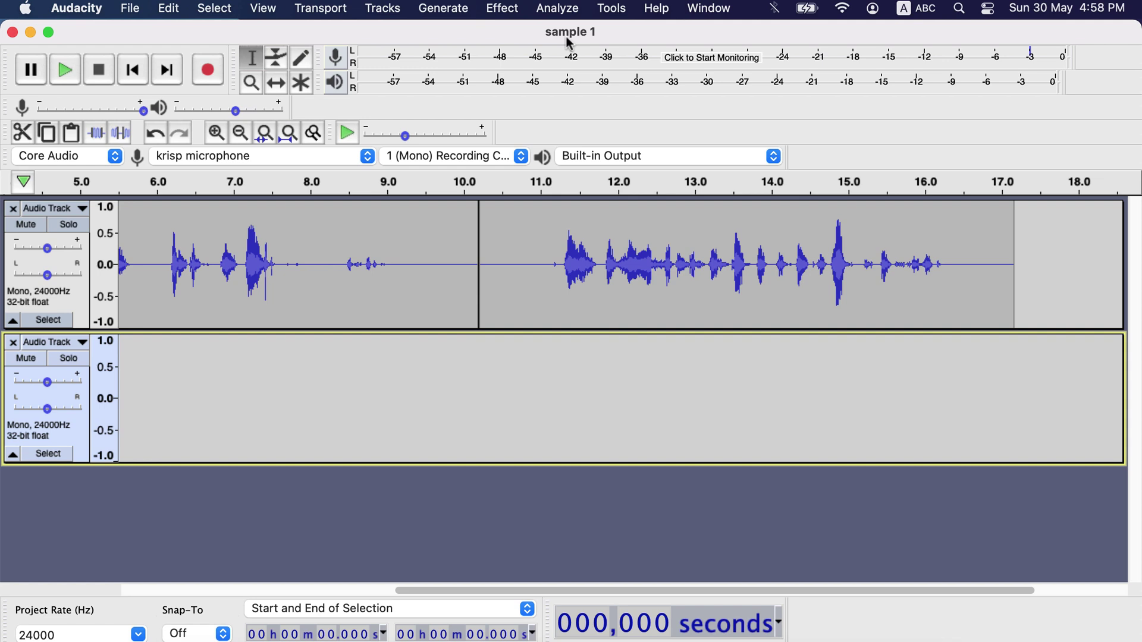
# Record a new voice take starting at about 5.944 seconds
pyautogui.click(151, 369)
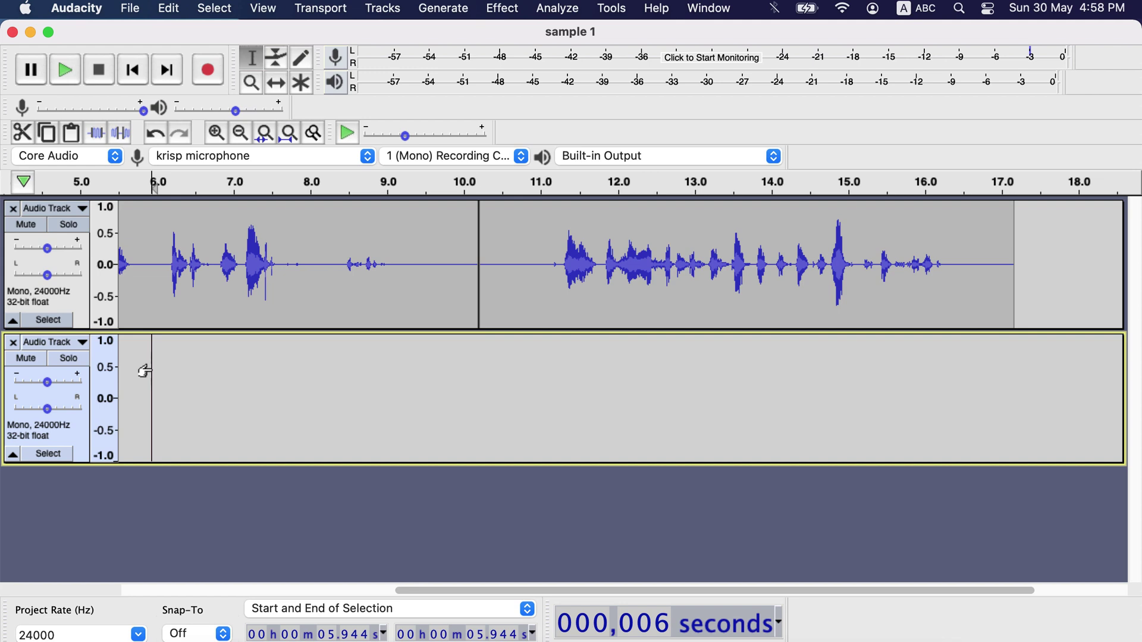
pyautogui.click(208, 70)
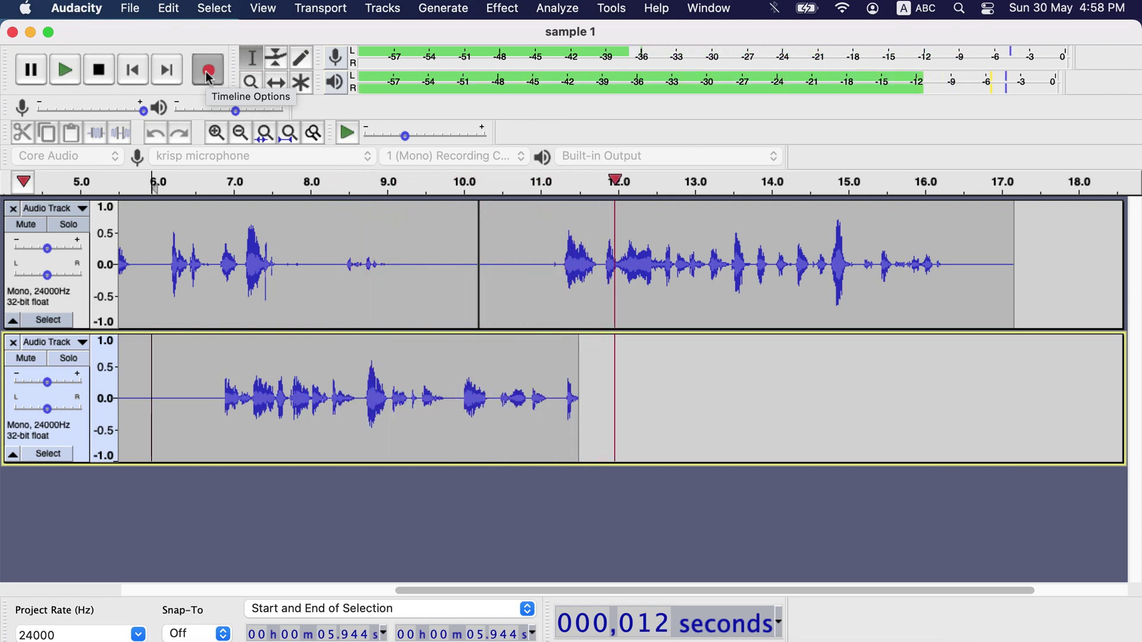
pyautogui.click(100, 69)
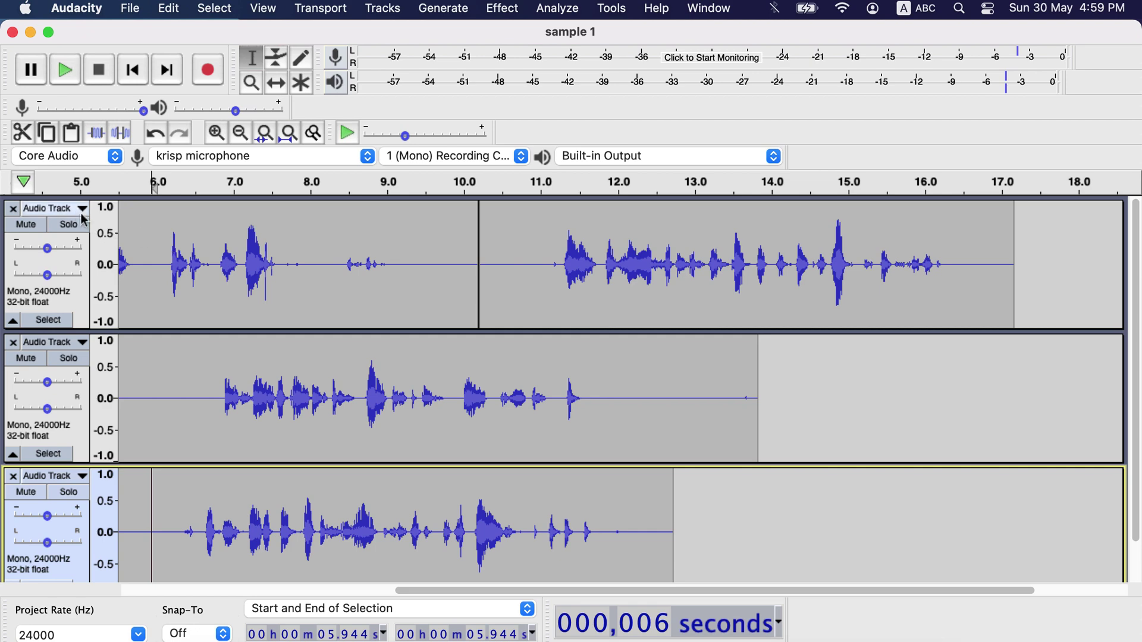
# Name the top, middle and bottom tracks 'track 1', 'track 2' and 'track 3' via each track's Name... option
pyautogui.click(50, 208)
pyautogui.click(84, 230)
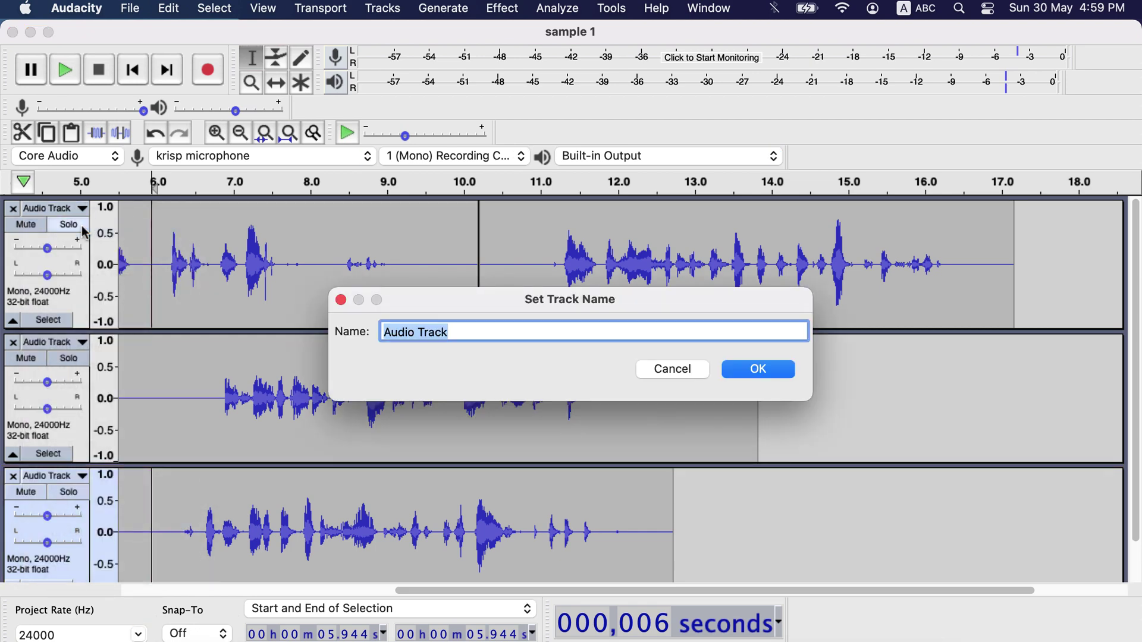
pyautogui.write('track 1')
pyautogui.press('Return')
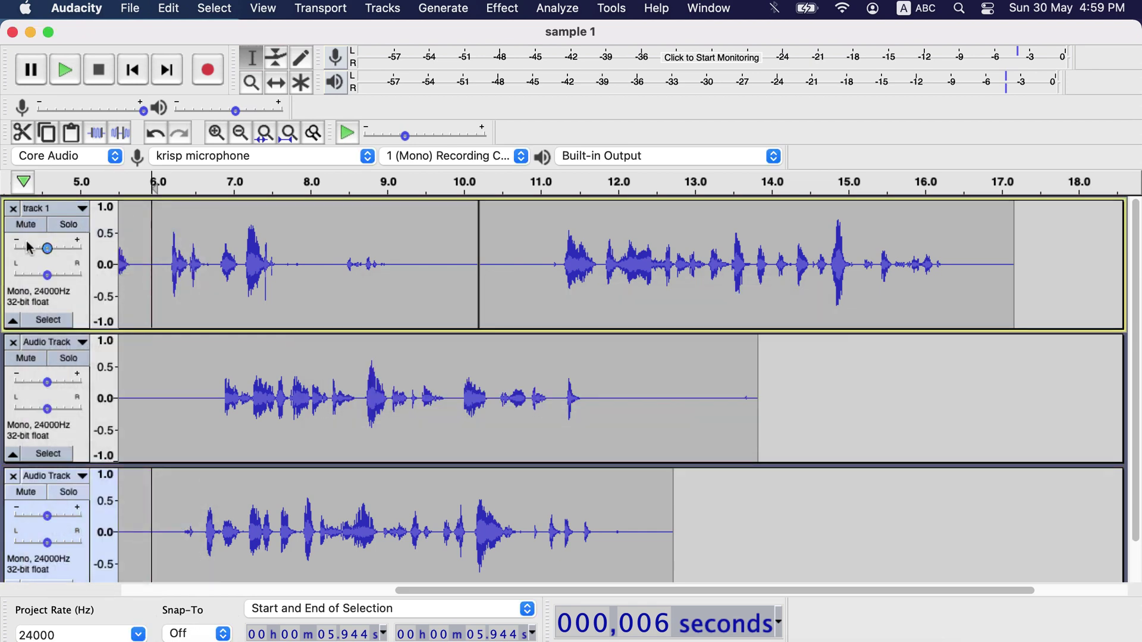
pyautogui.click(48, 342)
pyautogui.click(46, 359)
pyautogui.write('track')
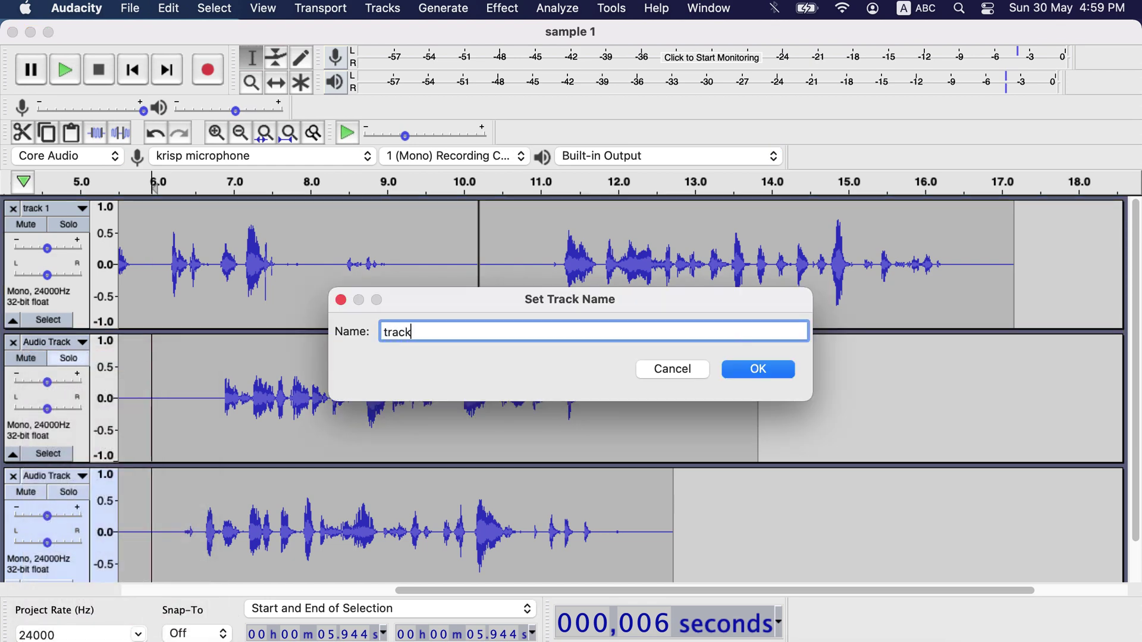
pyautogui.write(' 2')
pyautogui.press('Return')
pyautogui.click(47, 476)
pyautogui.click(77, 500)
pyautogui.write('track 3')
pyautogui.press('Return')
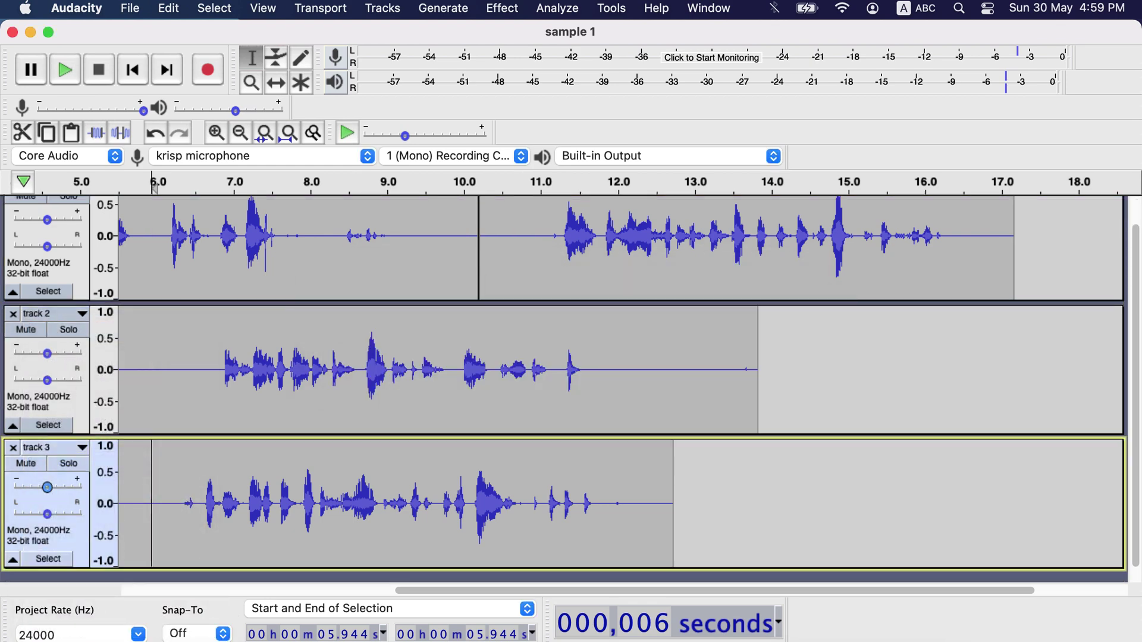
pyautogui.scroll(1, 198, 452)
# Export Multiple in WAV format, accepting the metadata for track 1, track 2 and track 3
pyautogui.click(130, 8)
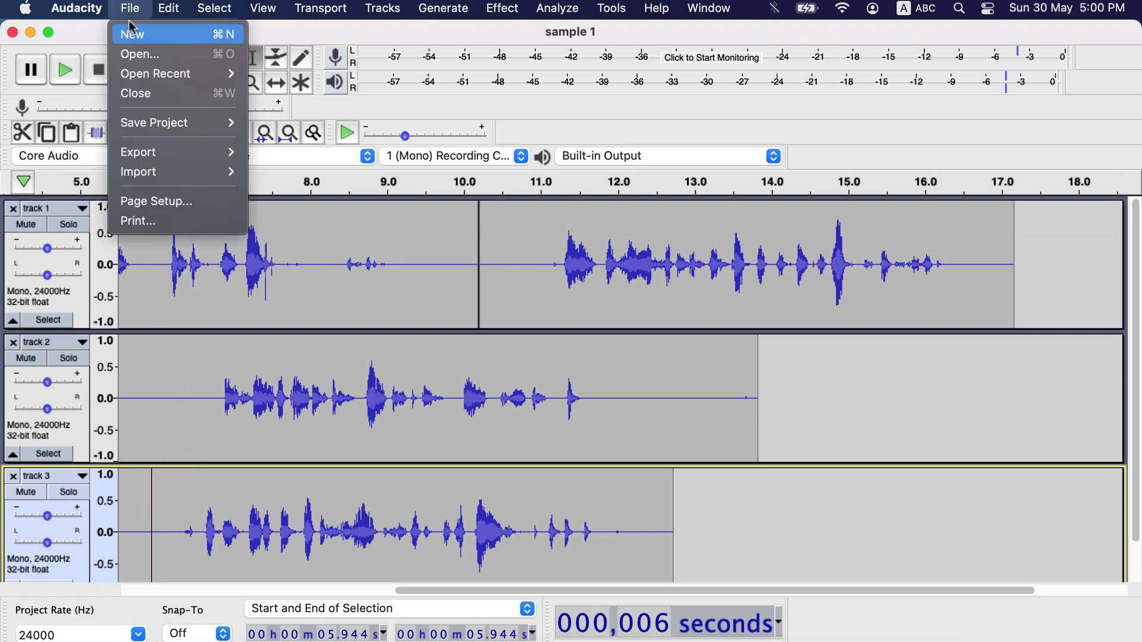
pyautogui.moveTo(168, 162)
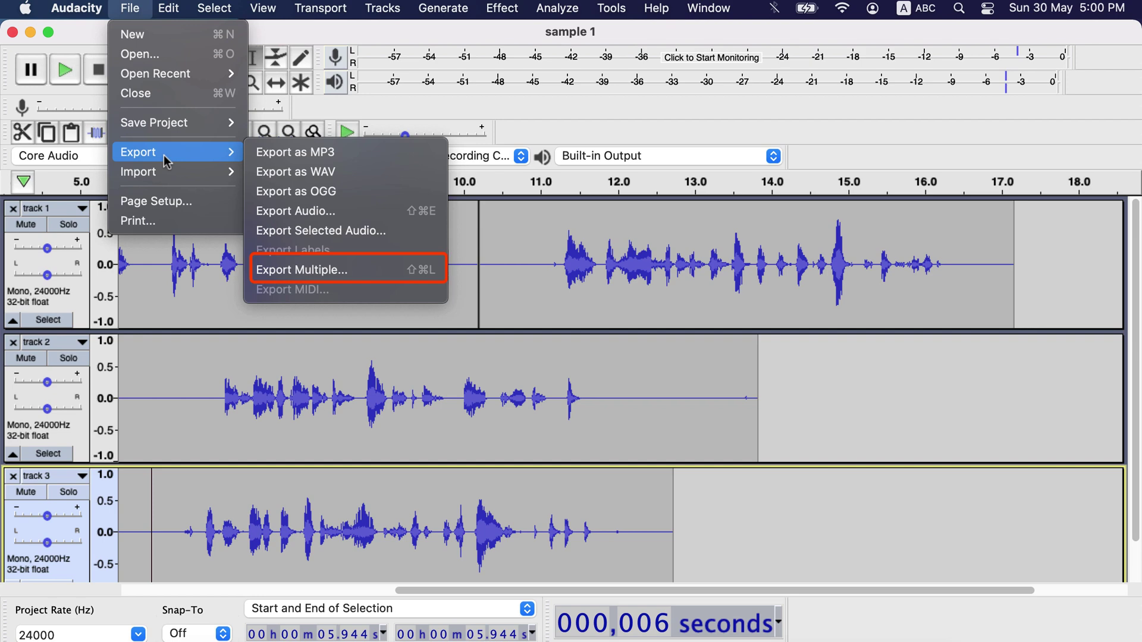
pyautogui.click(296, 271)
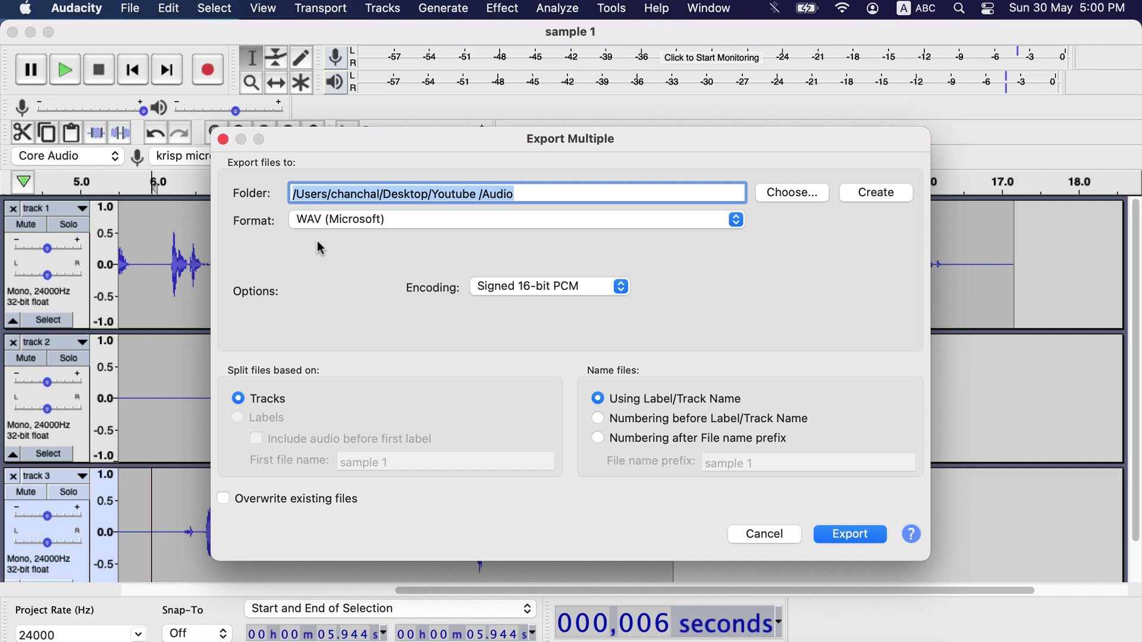
pyautogui.click(325, 219)
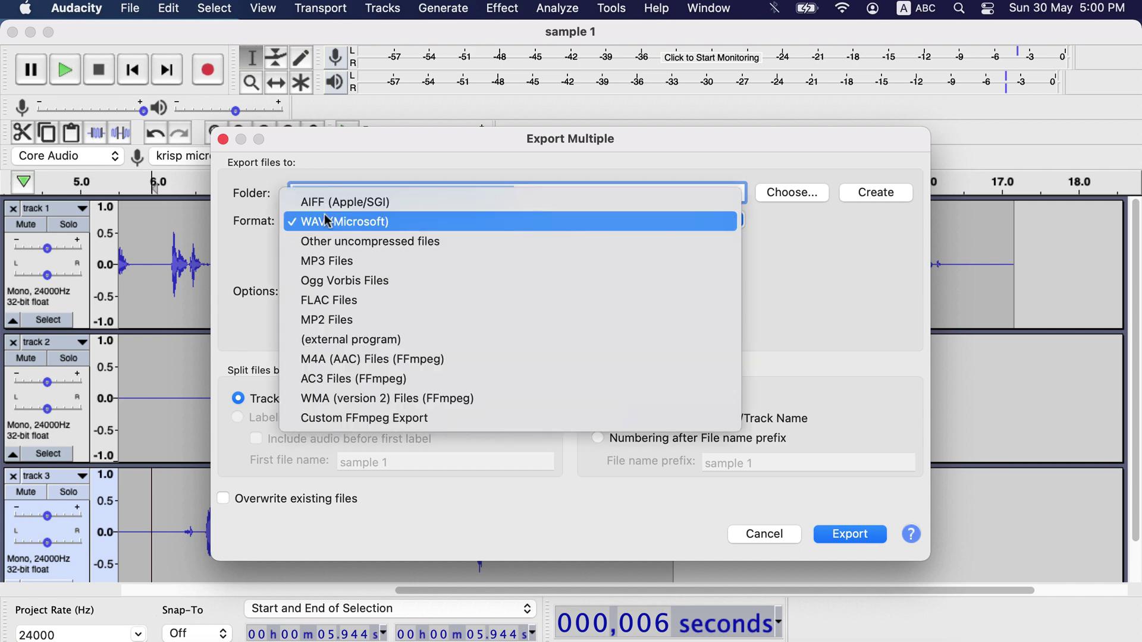
pyautogui.click(326, 220)
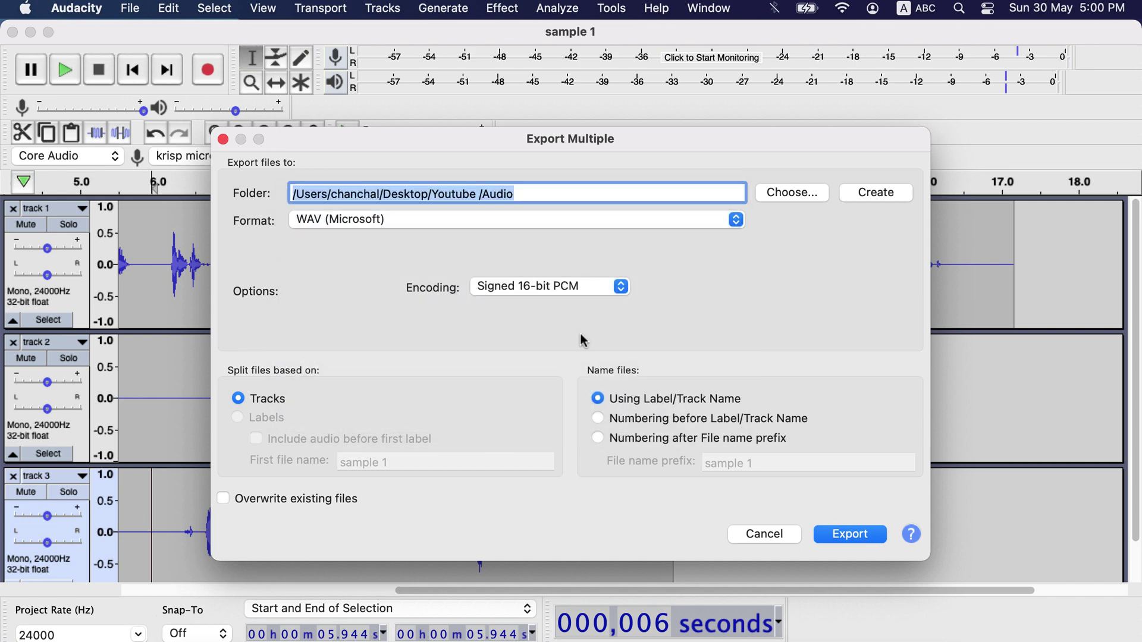
pyautogui.click(840, 540)
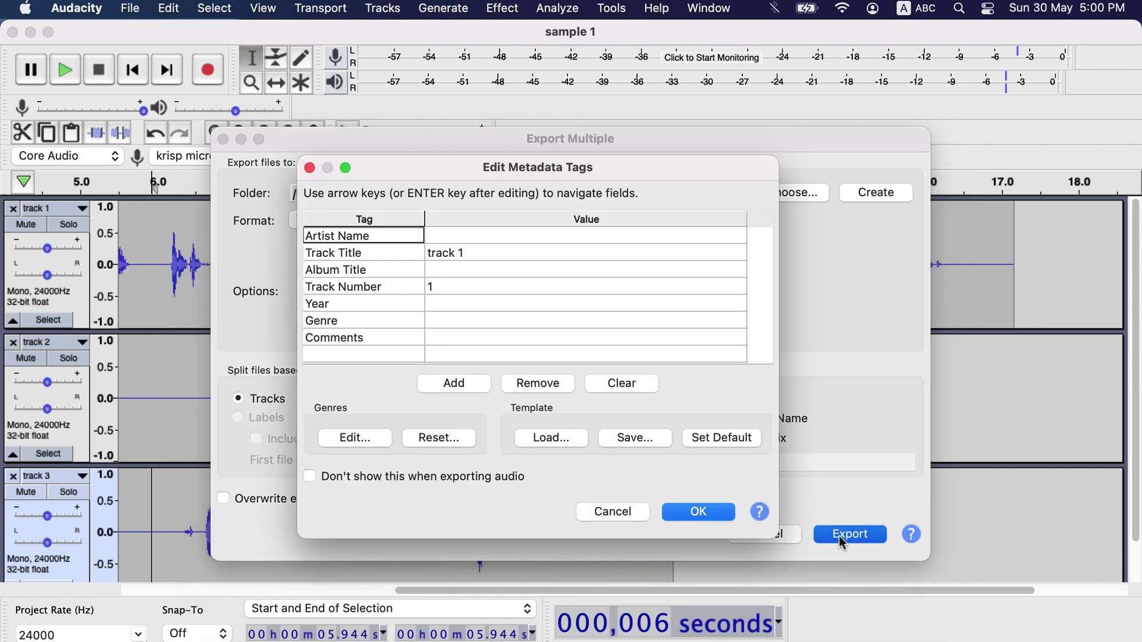
pyautogui.click(697, 512)
pyautogui.click(698, 514)
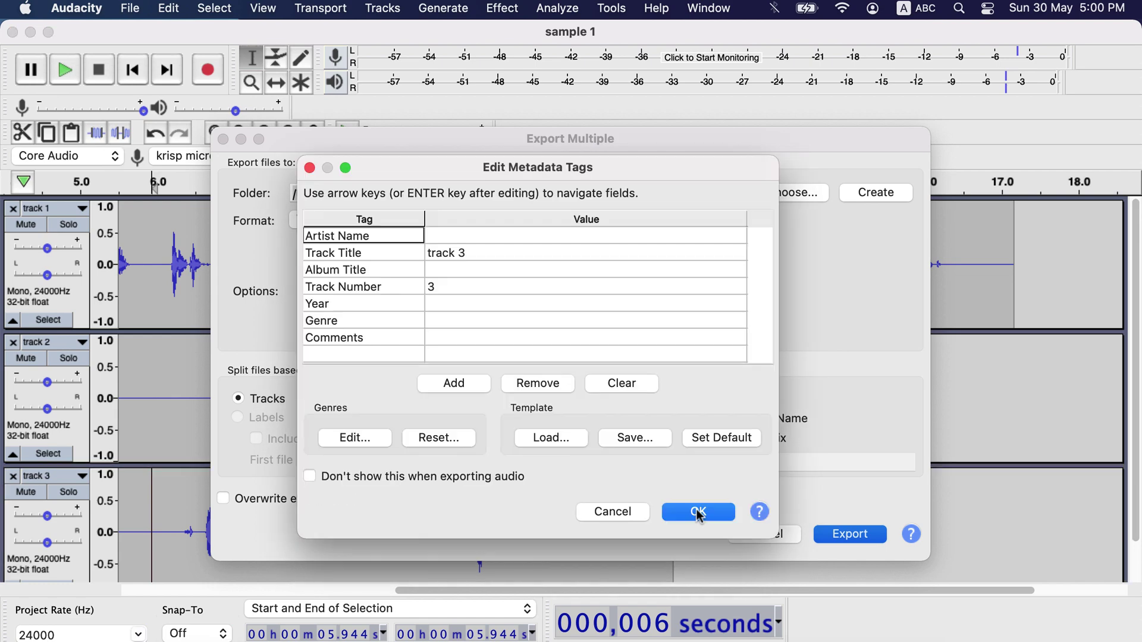
pyautogui.click(699, 514)
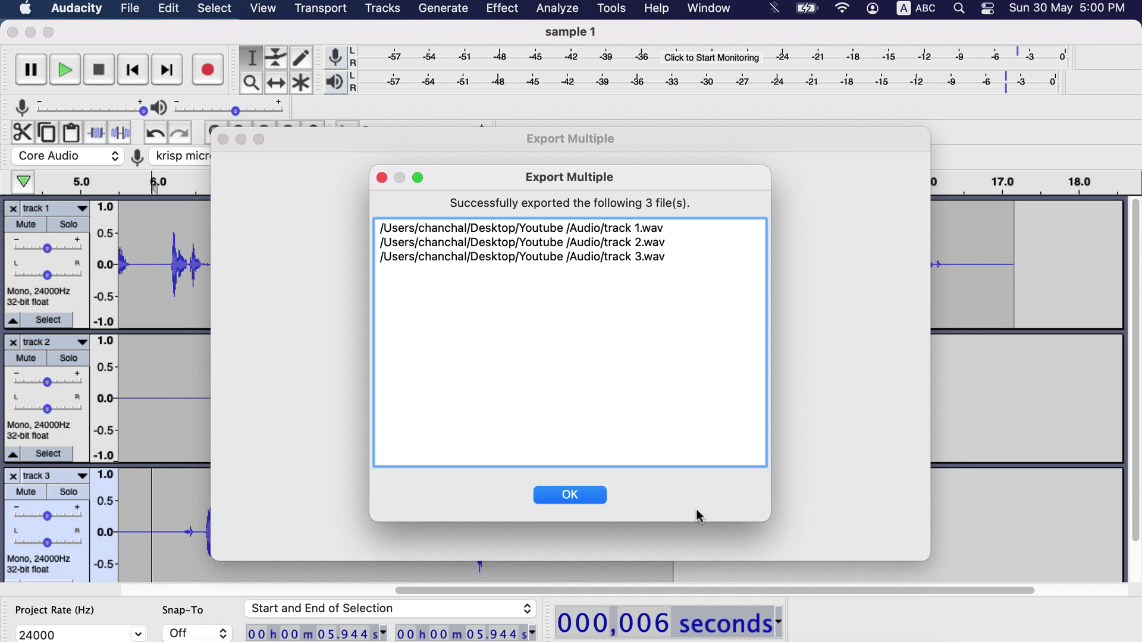
pyautogui.click(587, 495)
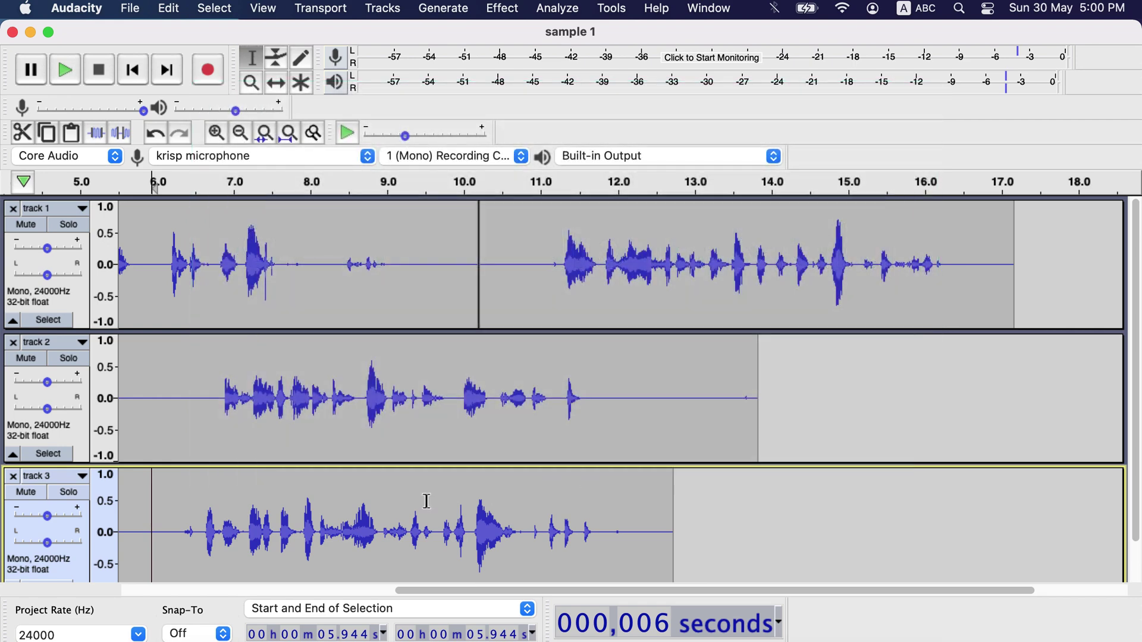
# Close track 3, track 2 and track 1, leaving the project empty
pyautogui.click(13, 475)
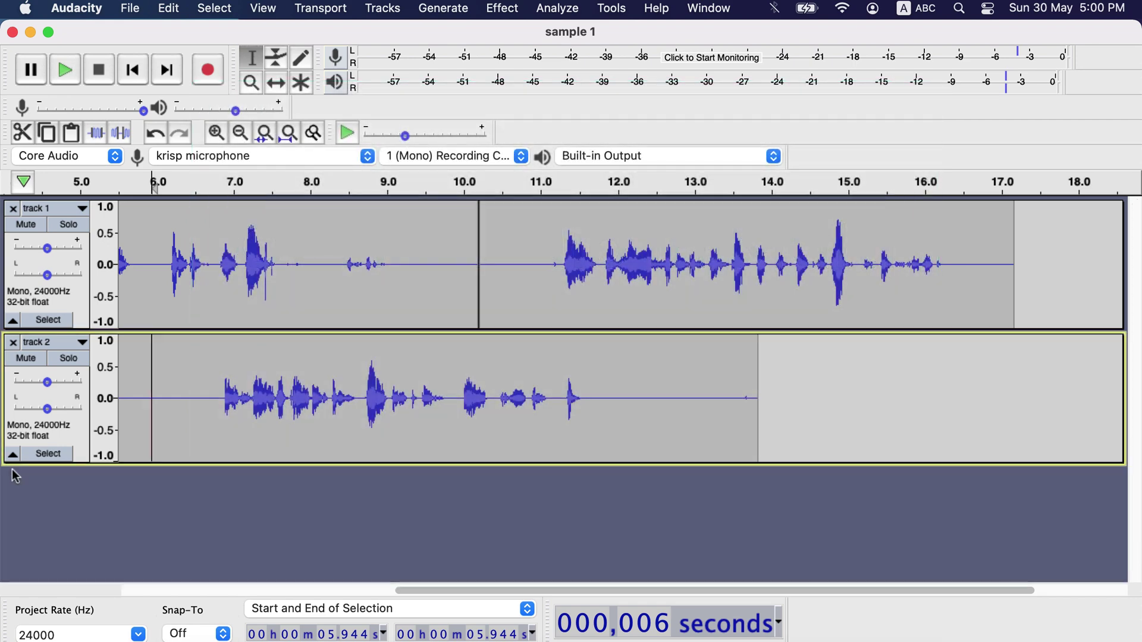
pyautogui.click(13, 342)
pyautogui.click(11, 207)
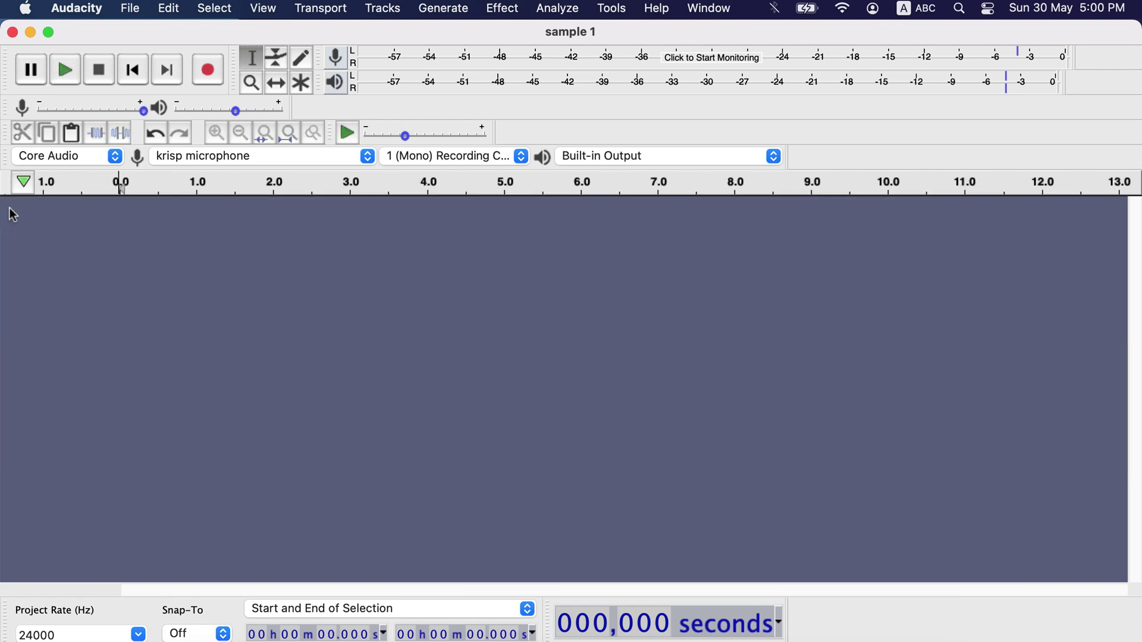
# Open sample 1.wav from the Exercise folder
pyautogui.click(131, 12)
pyautogui.click(137, 55)
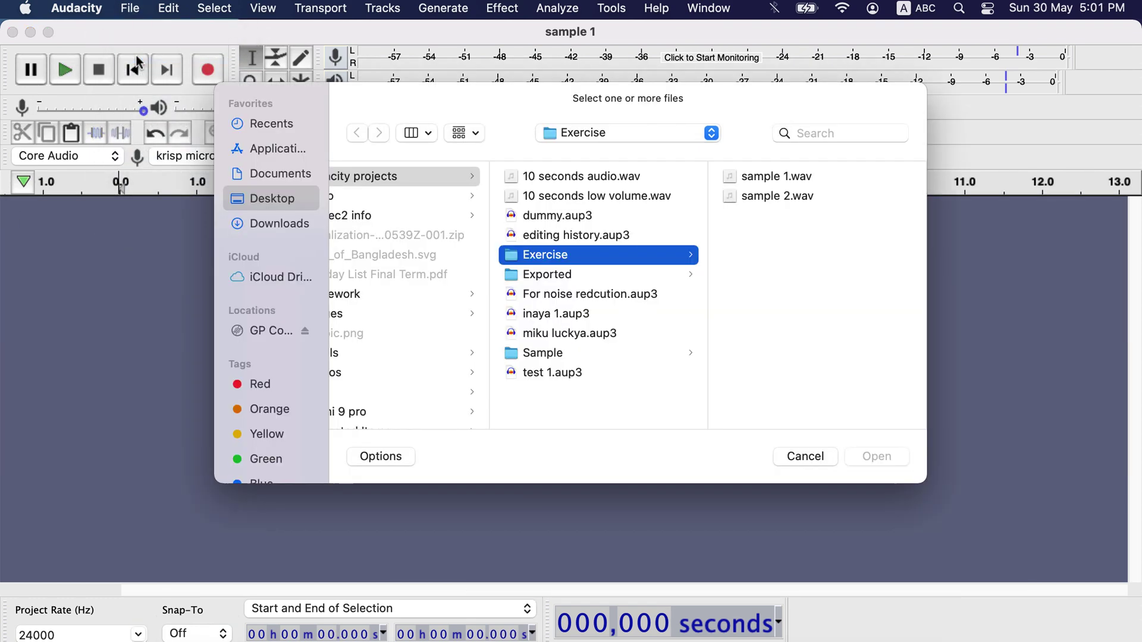
pyautogui.click(748, 177)
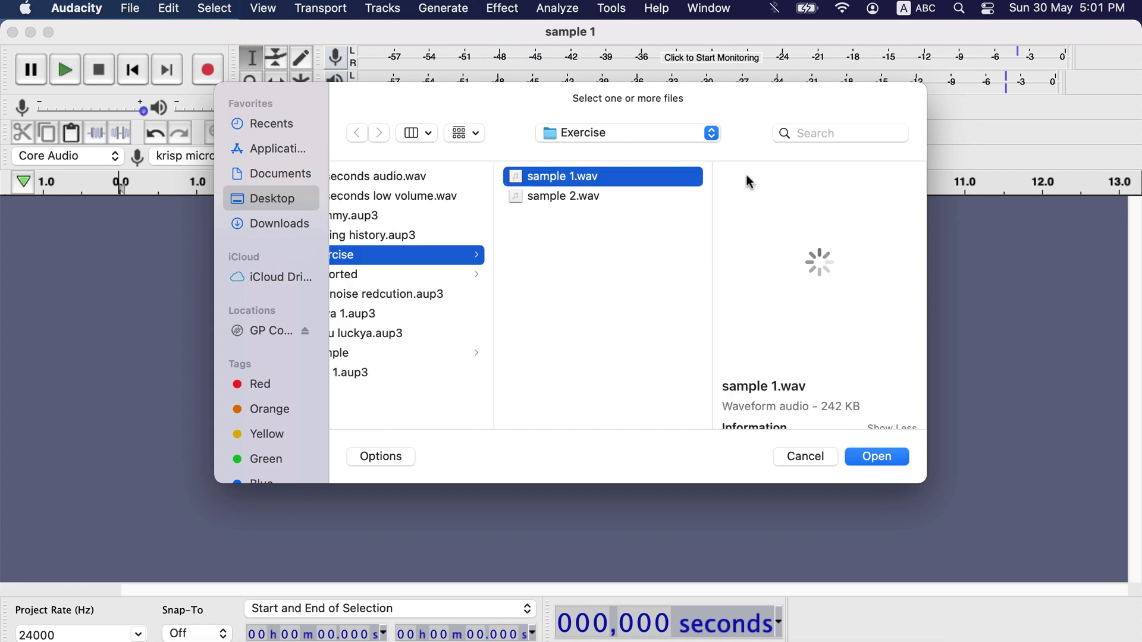
pyautogui.click(865, 458)
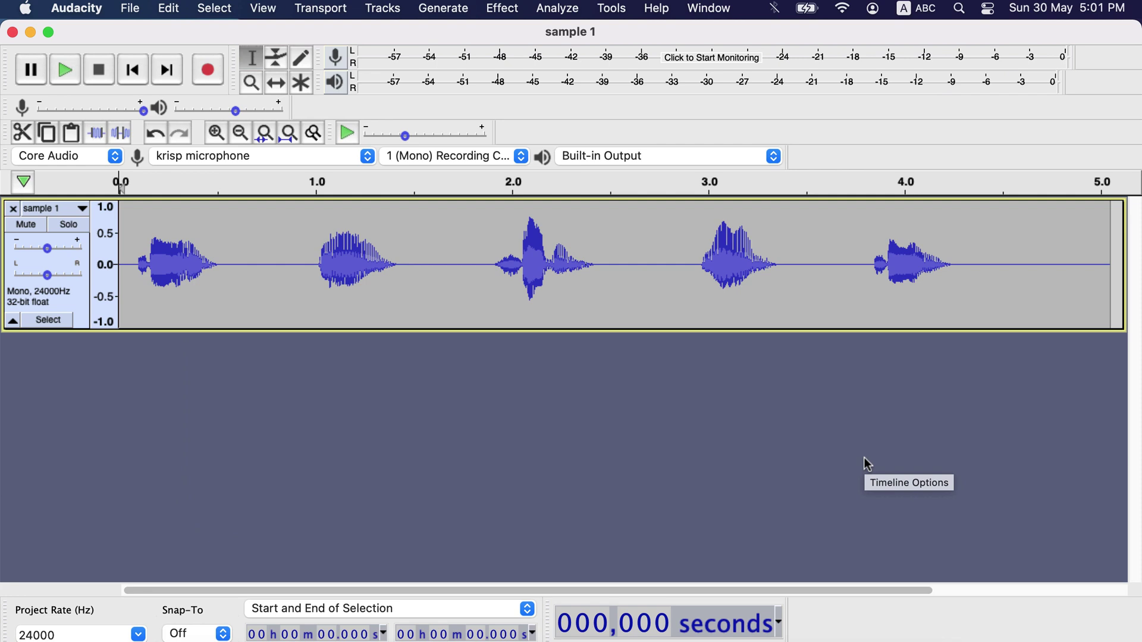
# Open sample 2.wav from the Exercise folder in a second window
pyautogui.click(130, 10)
pyautogui.click(142, 58)
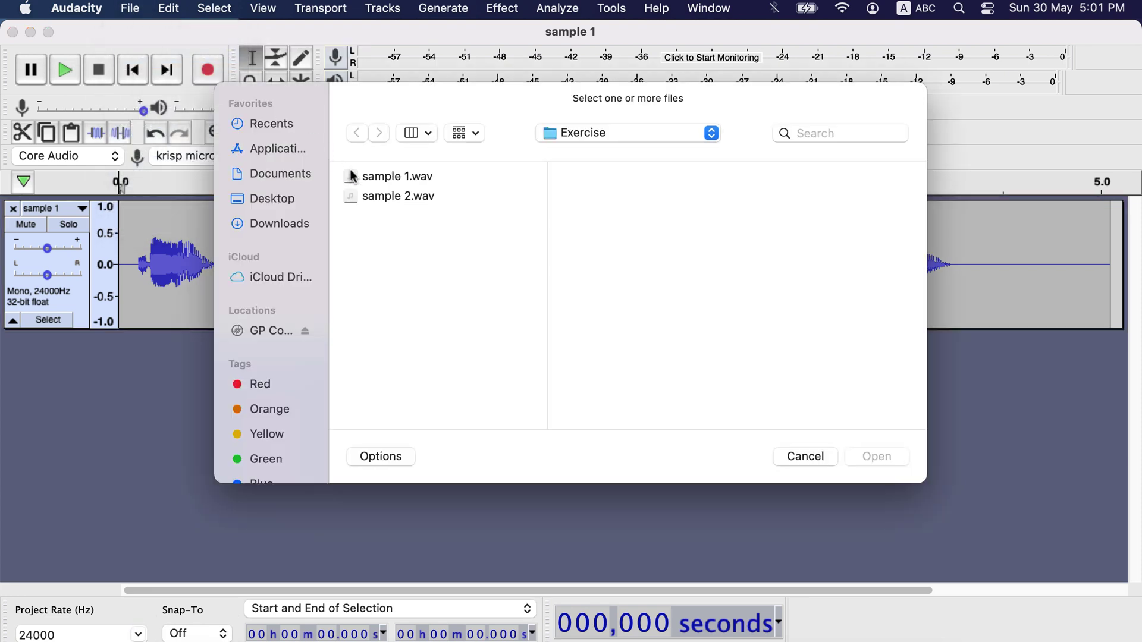
pyautogui.click(375, 196)
pyautogui.click(885, 459)
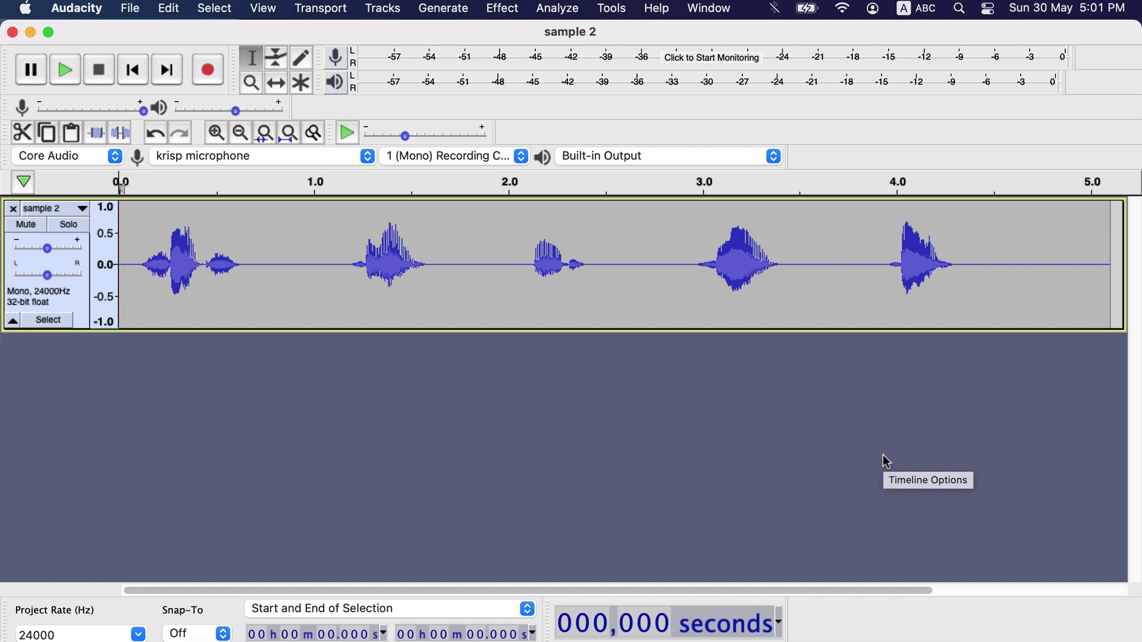
# Play sample 2, then switch between the sample 1 and sample 2 windows with Cmd+`
pyautogui.press('space')
pyautogui.press('super+grave')
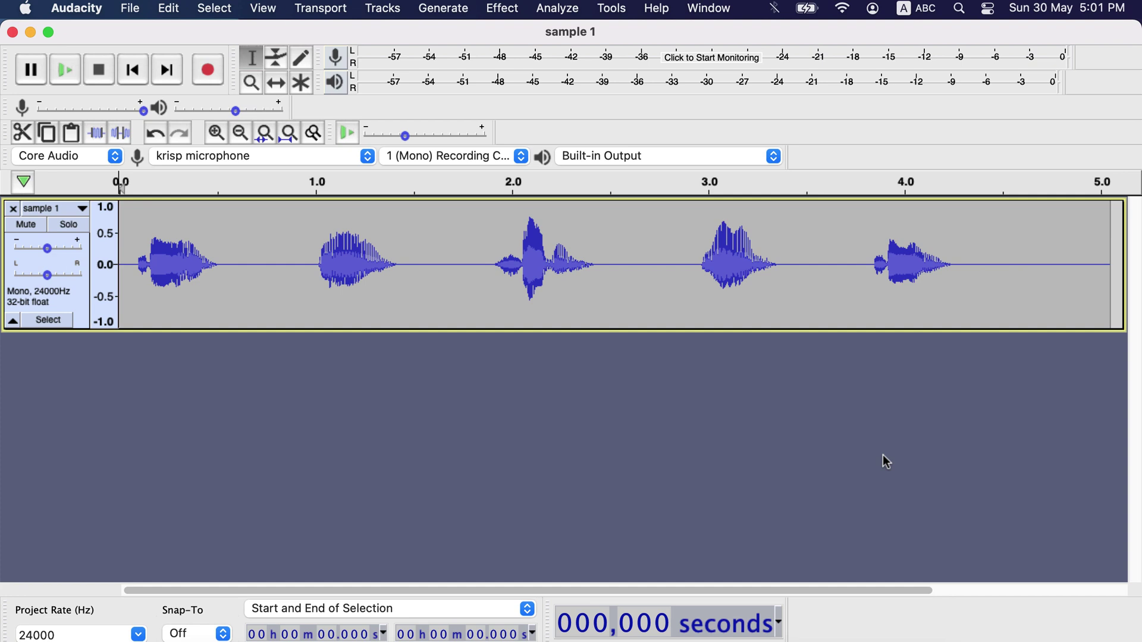
pyautogui.press('super+z')
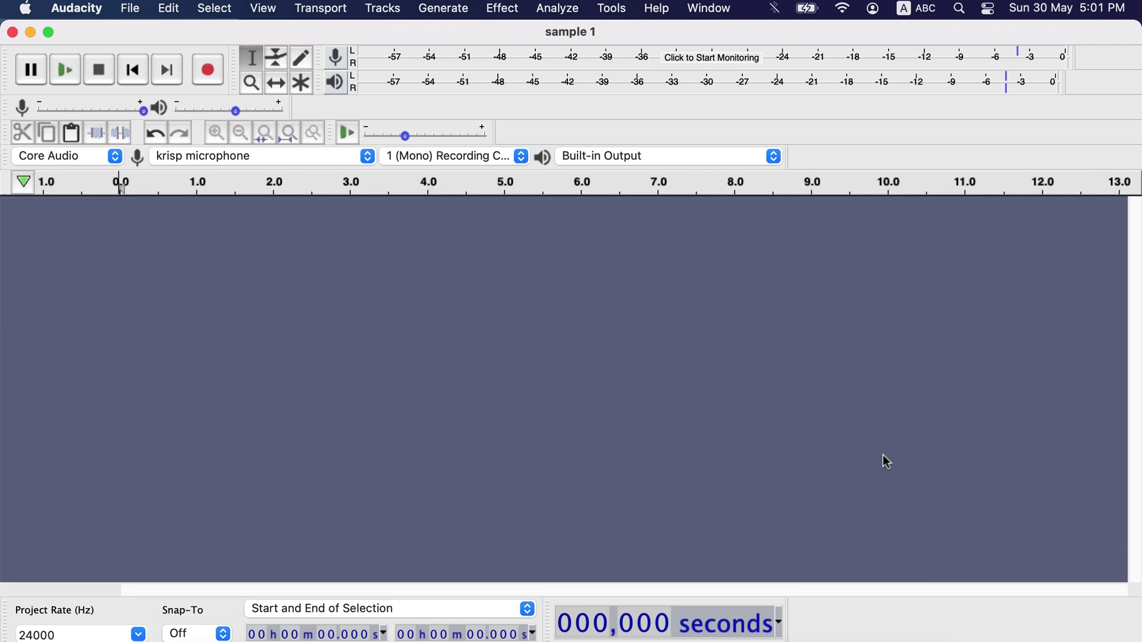
pyautogui.press('super+grave')
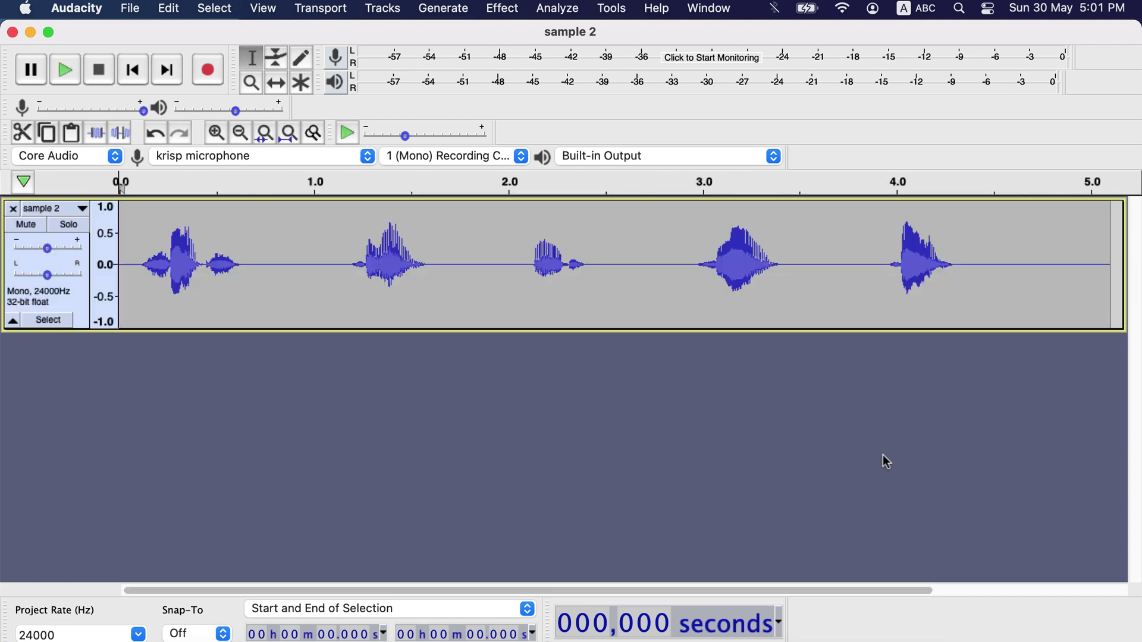
pyautogui.press('super+grave')
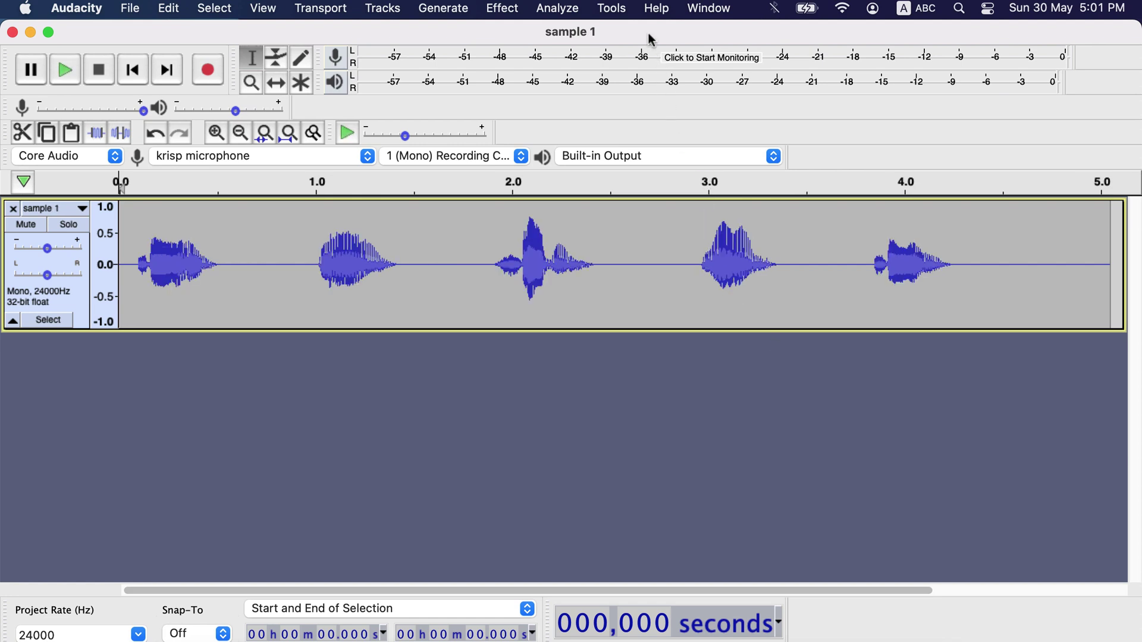
# Rearrange the sample 1 and sample 2 windows so sample 1 sits on top
pyautogui.moveTo(652, 44); pyautogui.dragTo(655, 128)
pyautogui.click(626, 24)
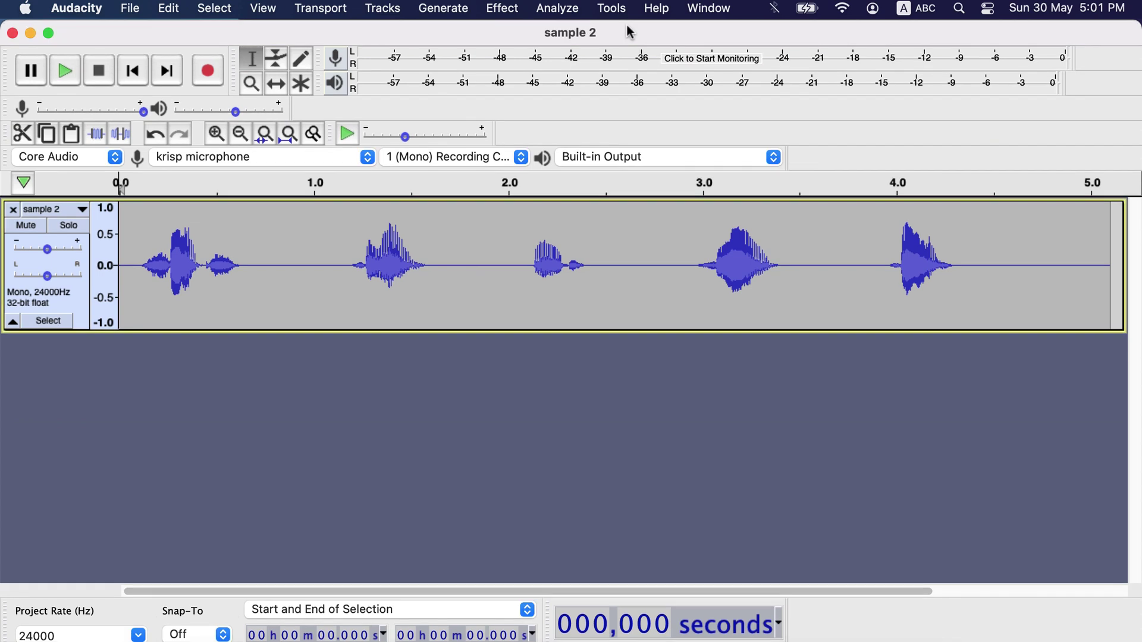
pyautogui.press('super+grave')
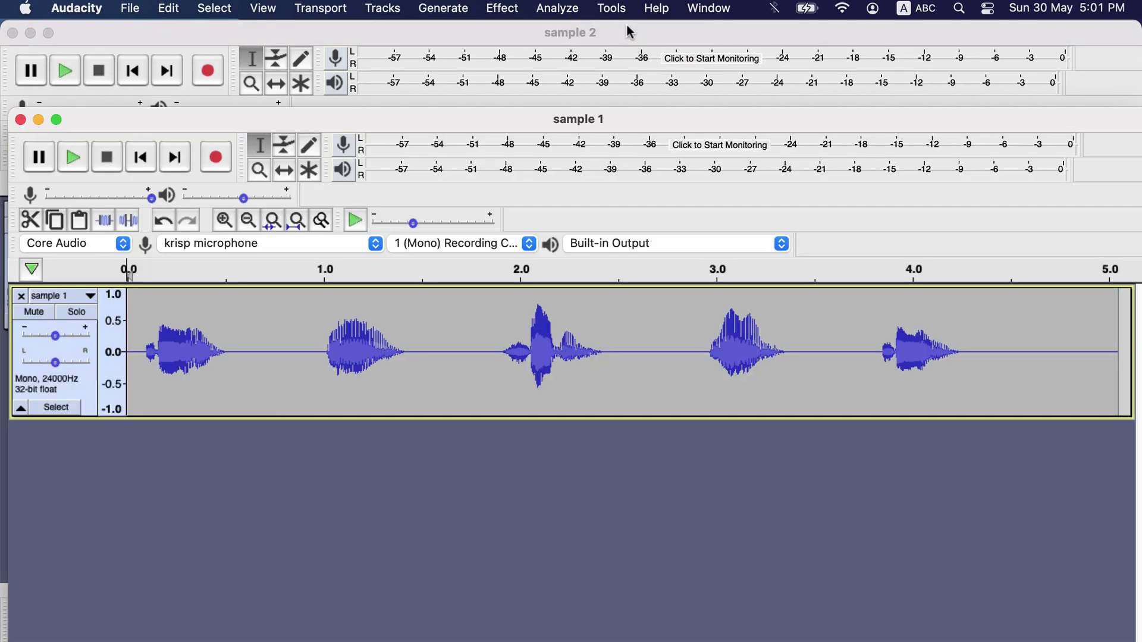
pyautogui.moveTo(615, 112); pyautogui.dragTo(619, 85)
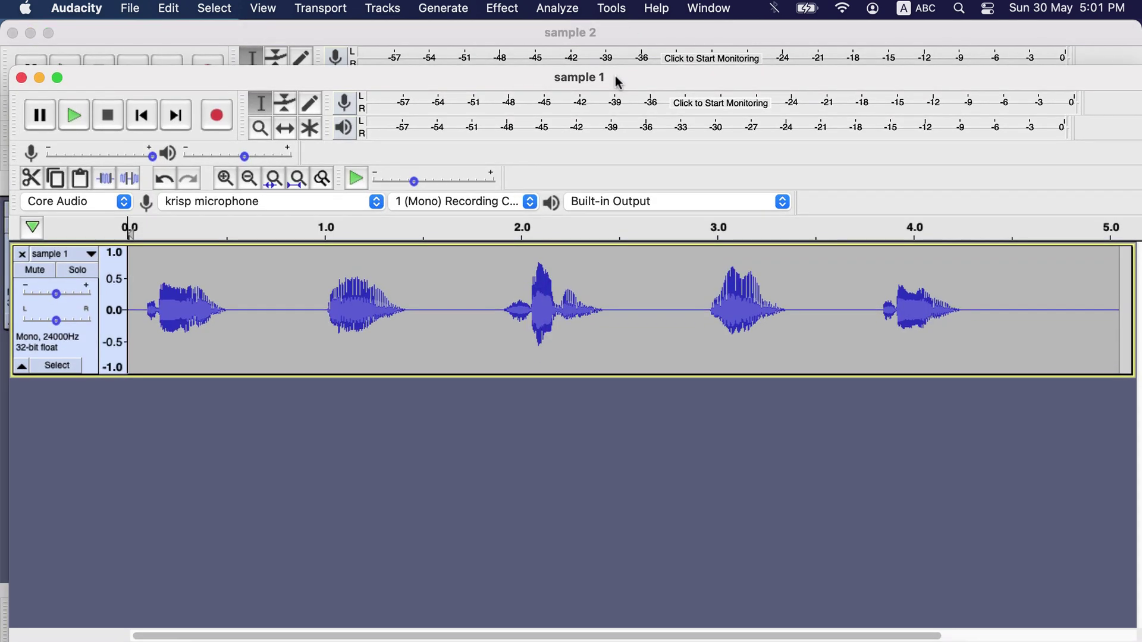
# Close the sample 1 and sample 2 projects without saving, then bring up File > Open
pyautogui.click(21, 81)
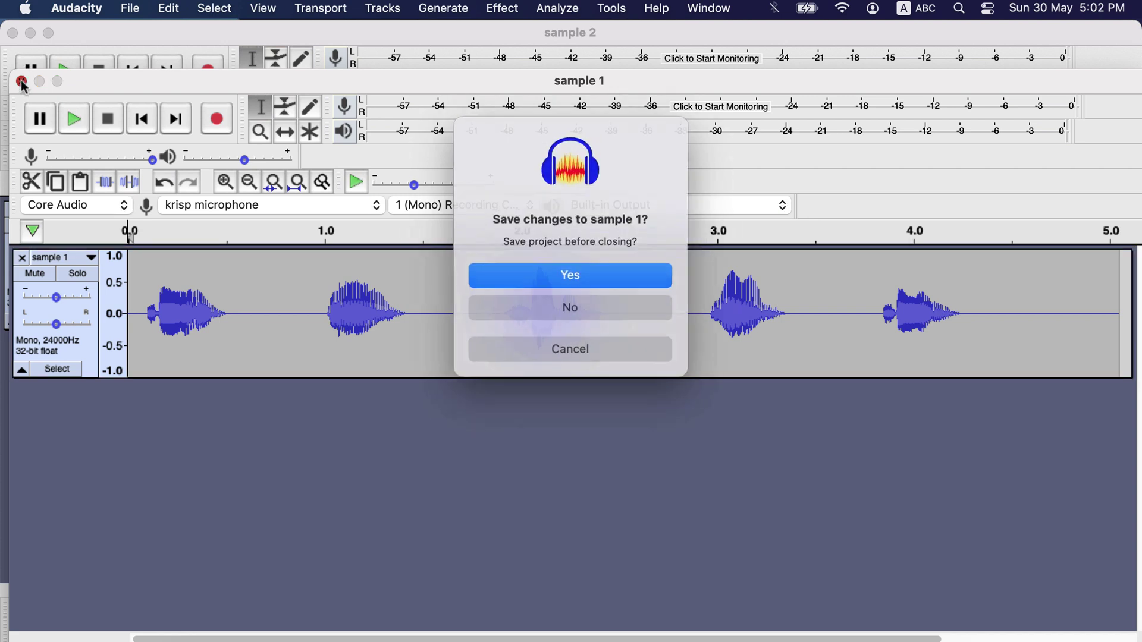
pyautogui.click(470, 309)
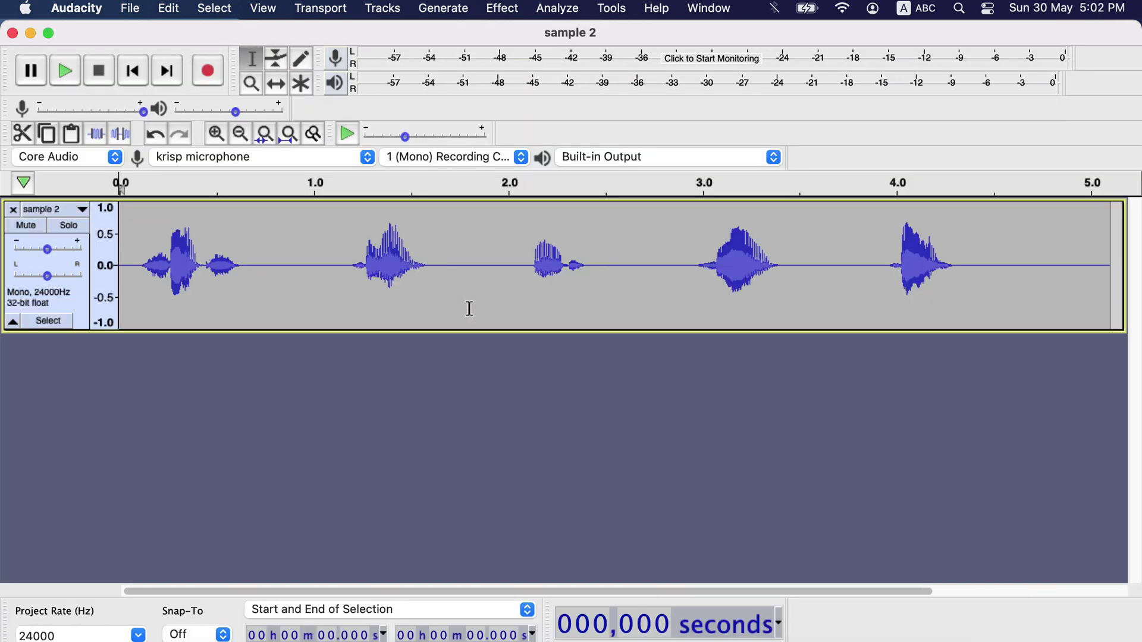
pyautogui.click(13, 33)
pyautogui.click(541, 311)
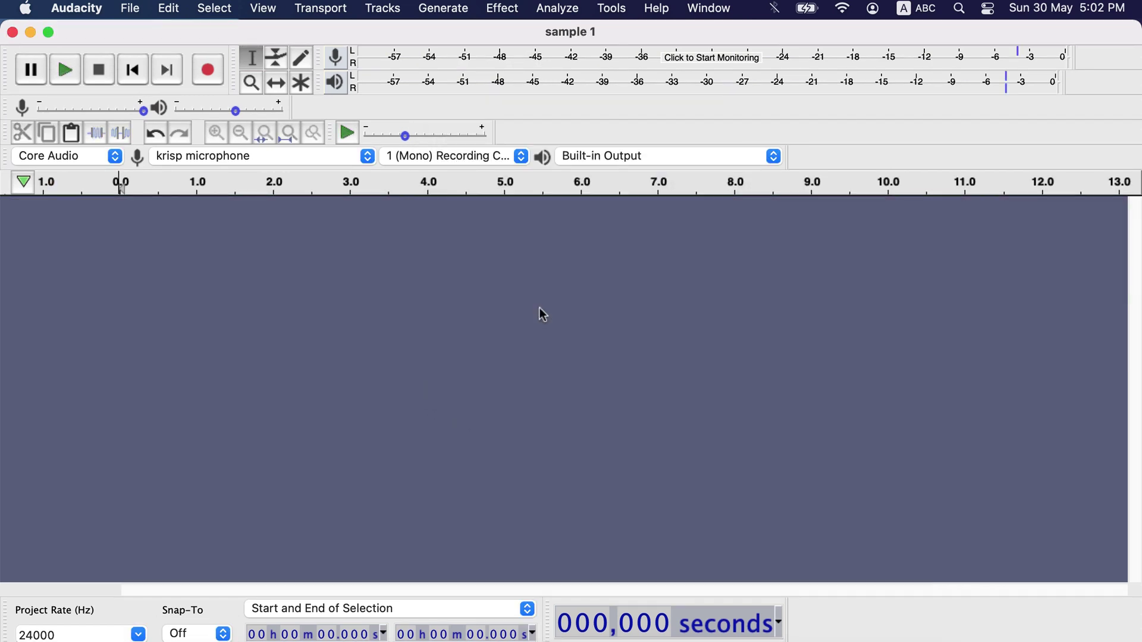
pyautogui.click(130, 8)
pyautogui.click(142, 53)
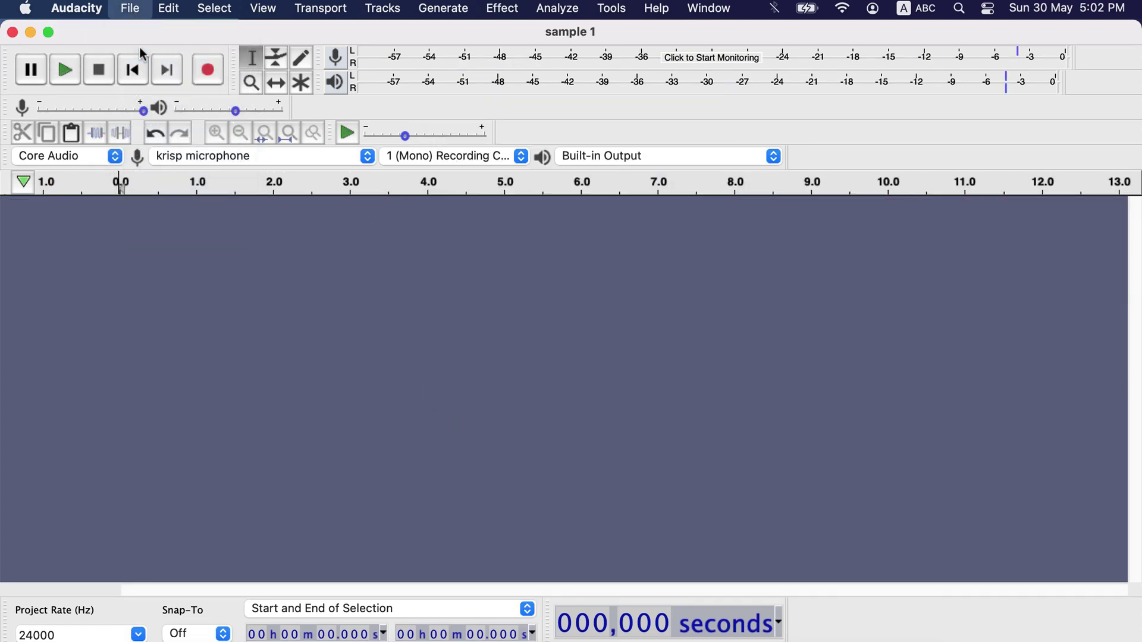
# Open sample 1.wav, then import sample 2.wav via File > Import > Audio as a second track
pyautogui.doubleClick(369, 177)
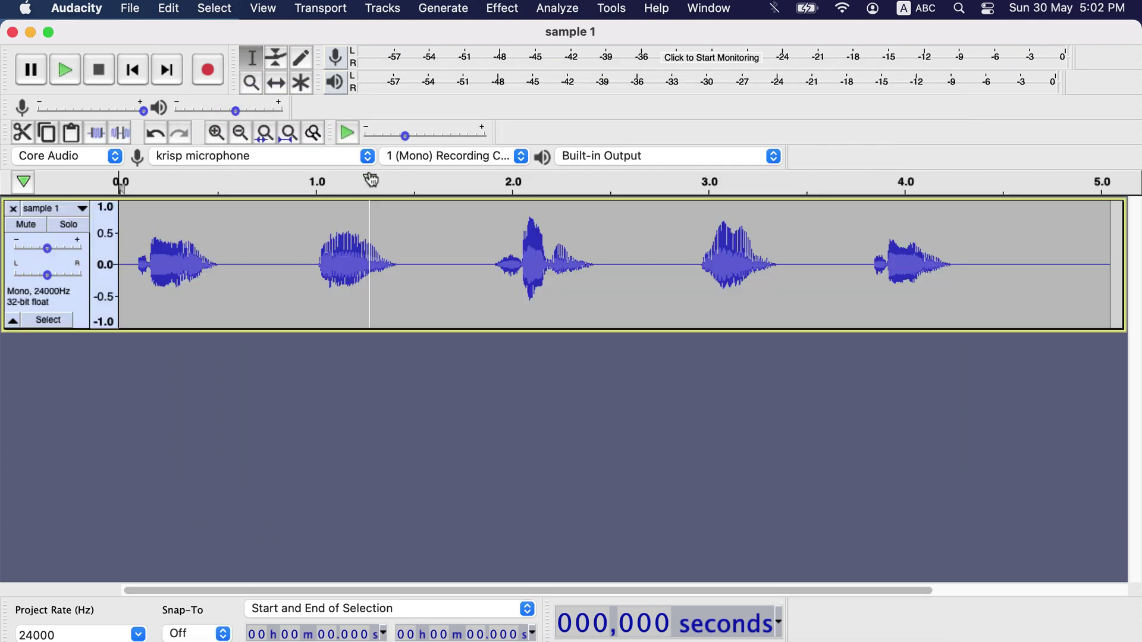
pyautogui.click(130, 8)
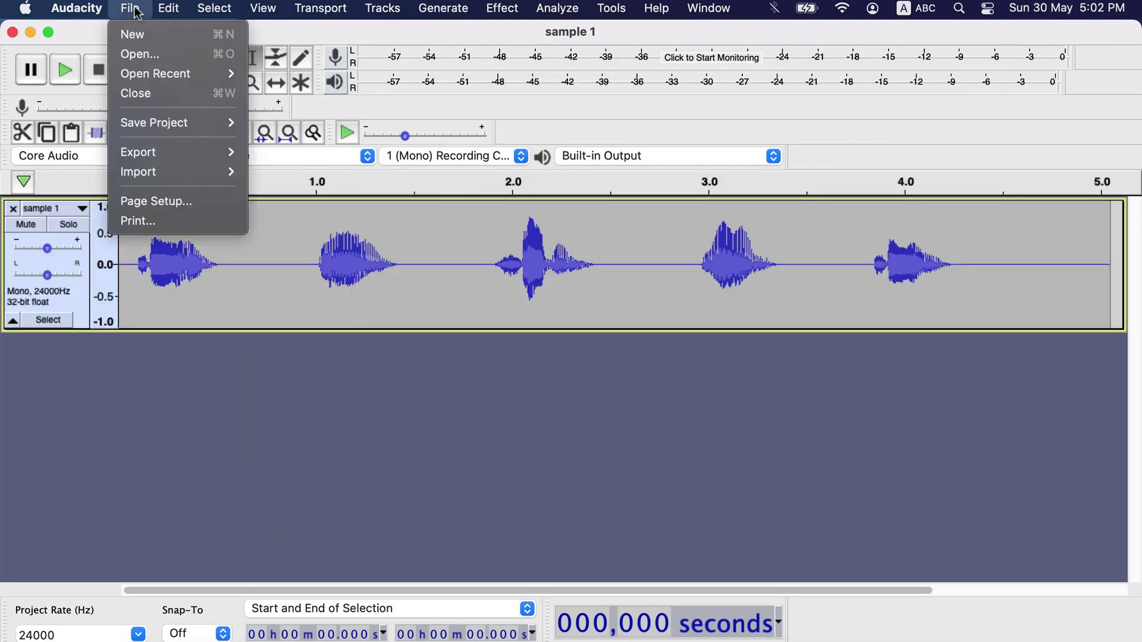
pyautogui.moveTo(169, 172)
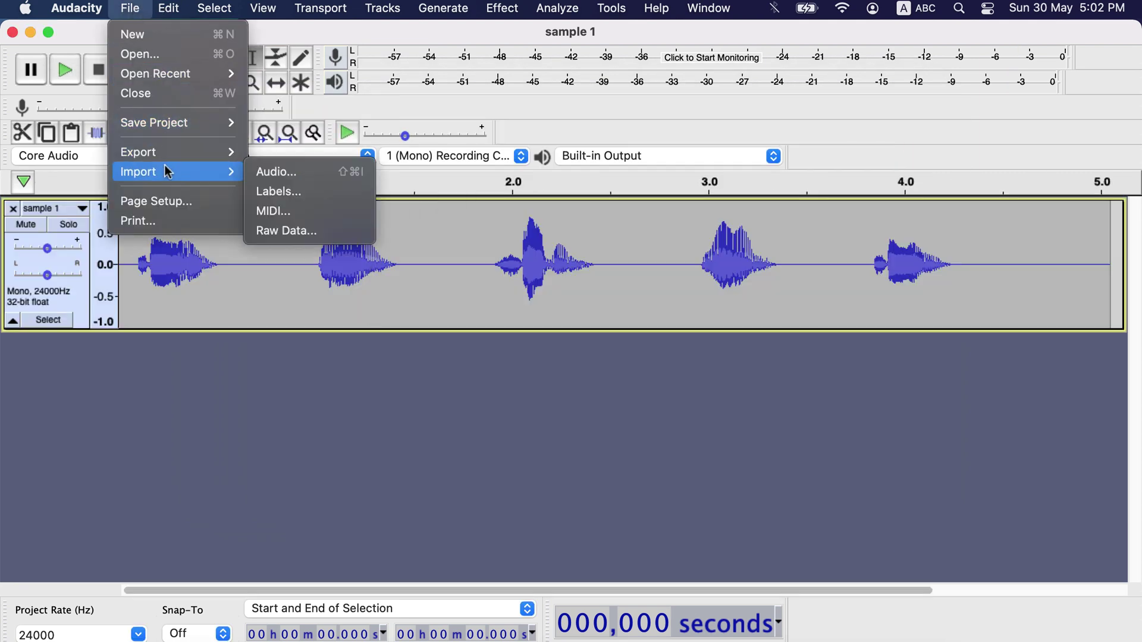
pyautogui.click(280, 172)
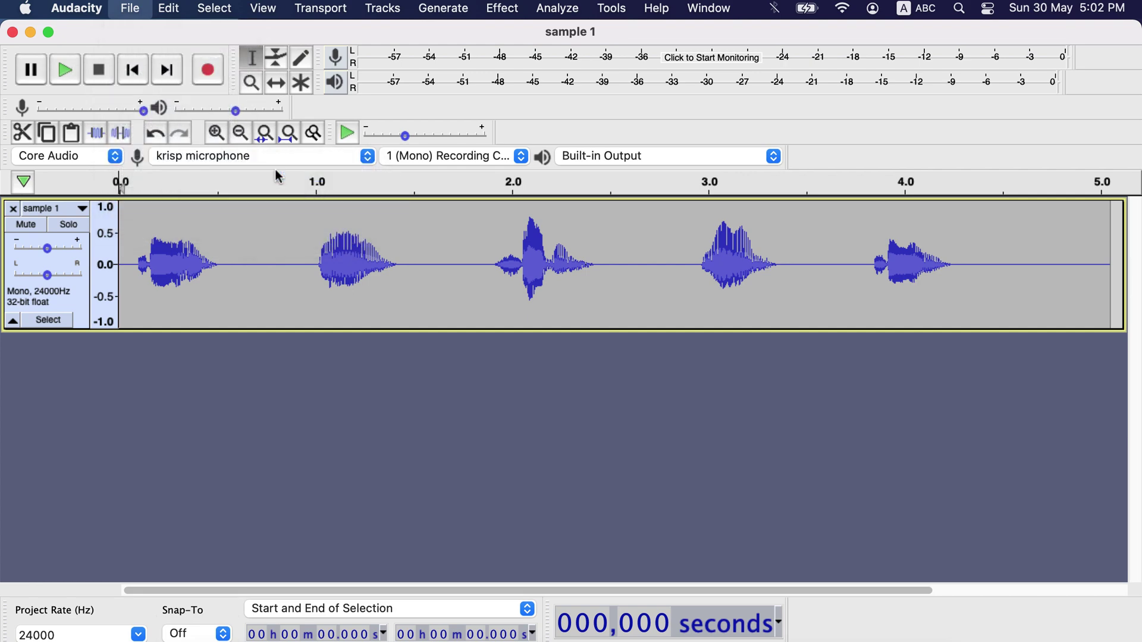
pyautogui.click(775, 199)
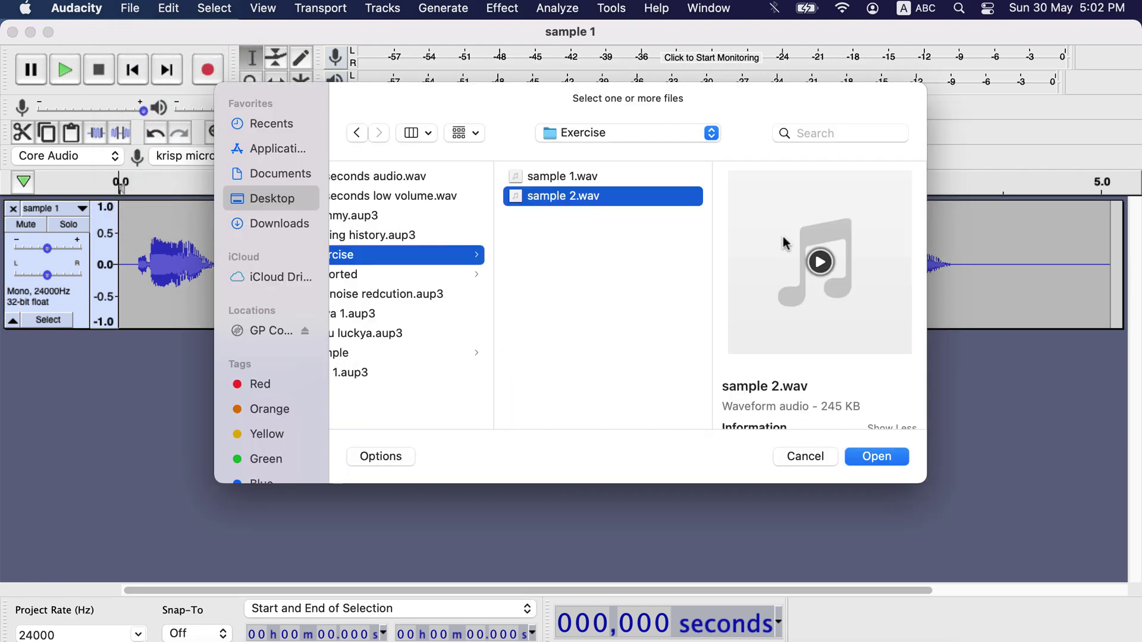
pyautogui.click(877, 457)
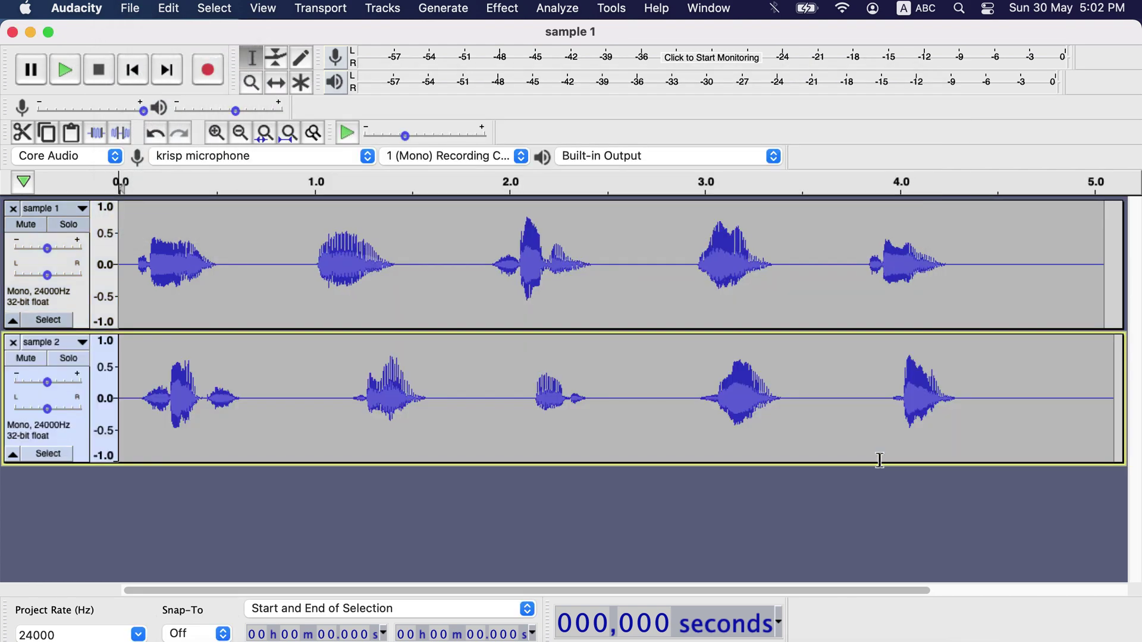
pyautogui.click(82, 342)
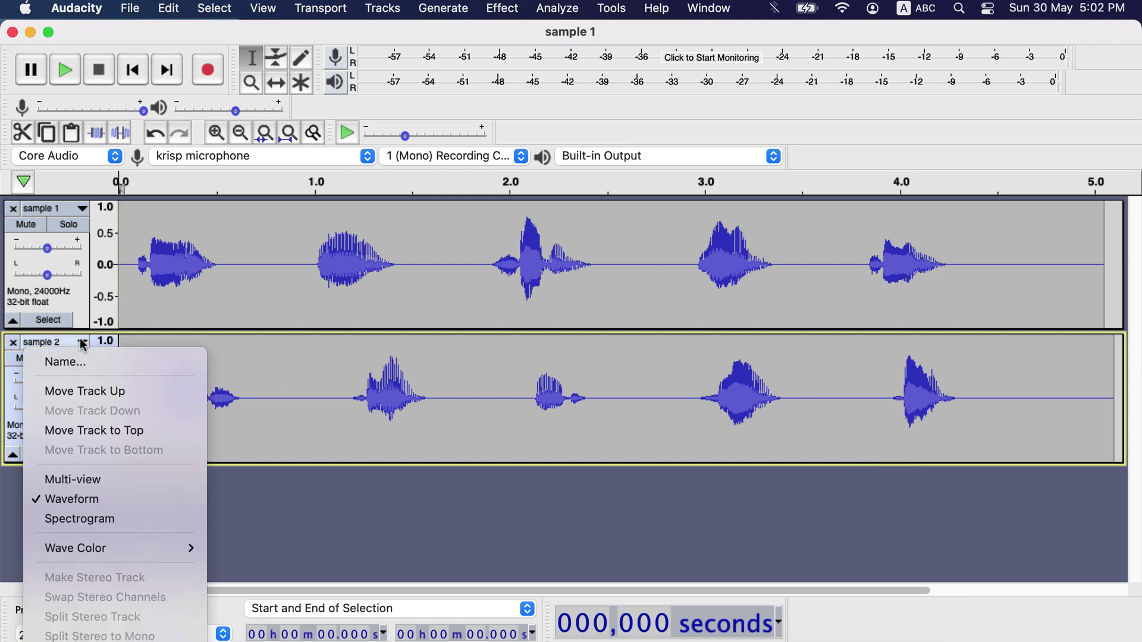
pyautogui.click(65, 215)
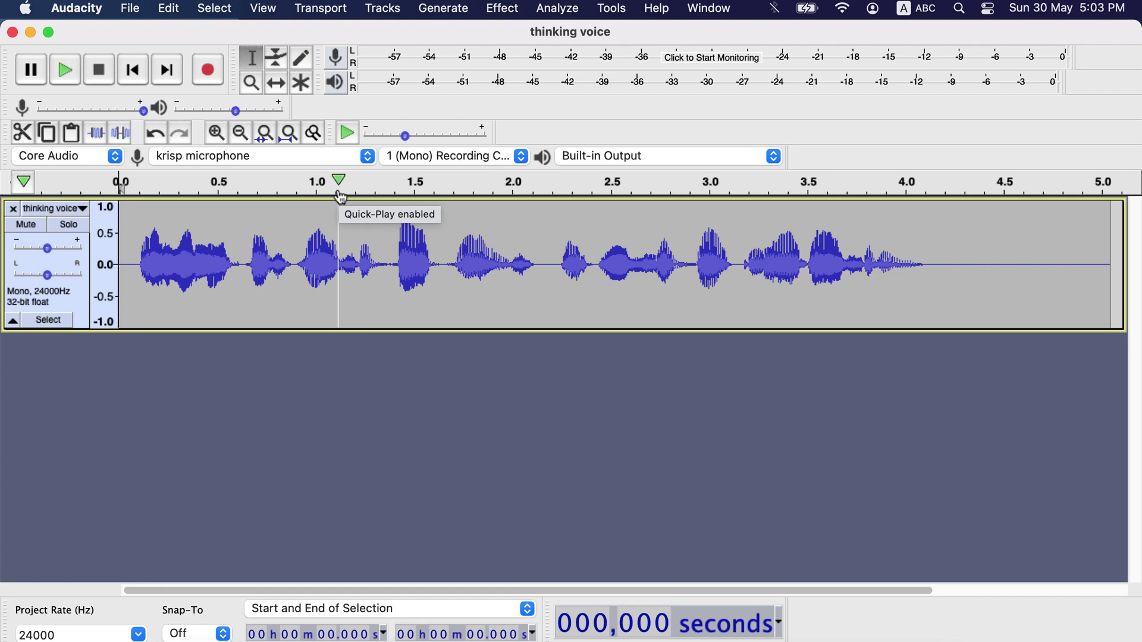
# Duplicate the thinking voice clip into a new track and time-shift the copy slightly later
pyautogui.doubleClick(274, 249)
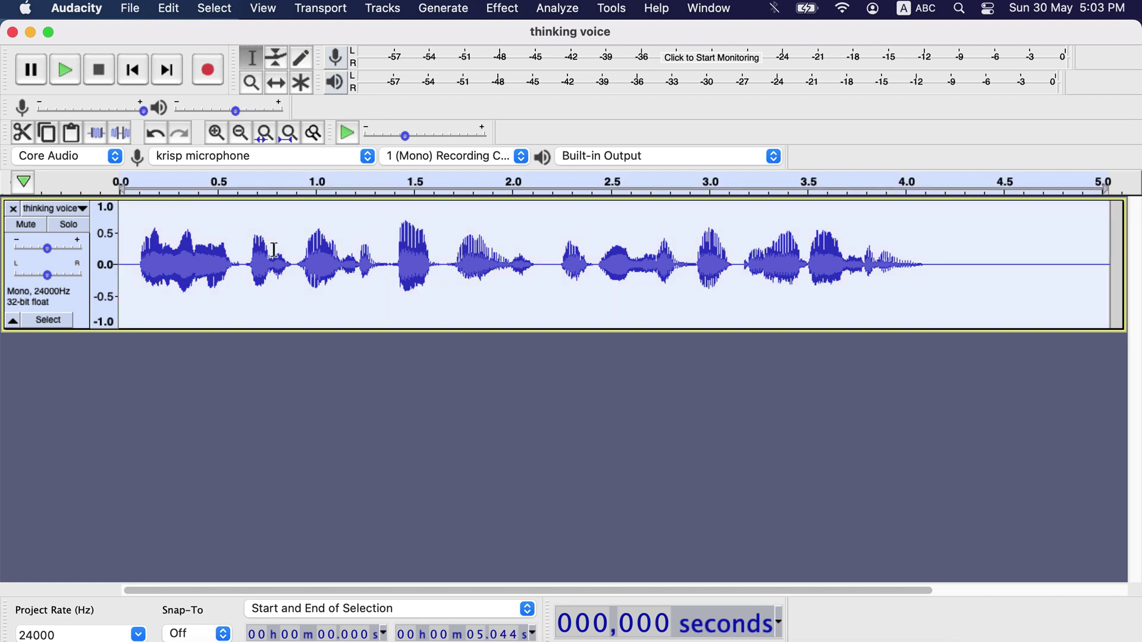
pyautogui.press('super+d')
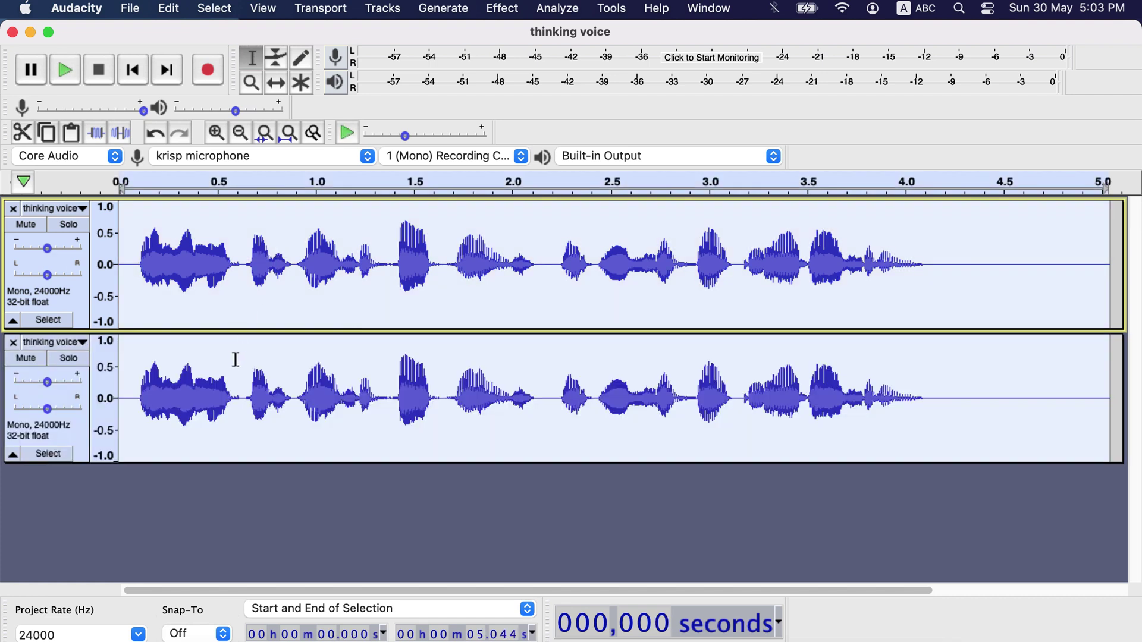
pyautogui.click(234, 367)
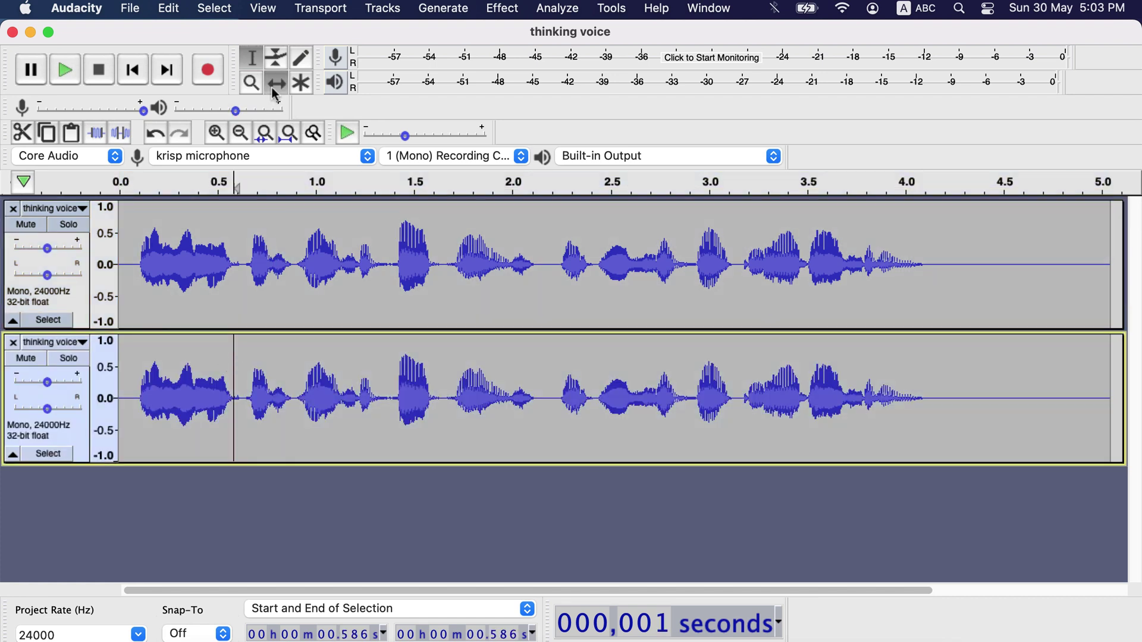
pyautogui.click(276, 82)
pyautogui.moveTo(237, 349); pyautogui.dragTo(267, 349)
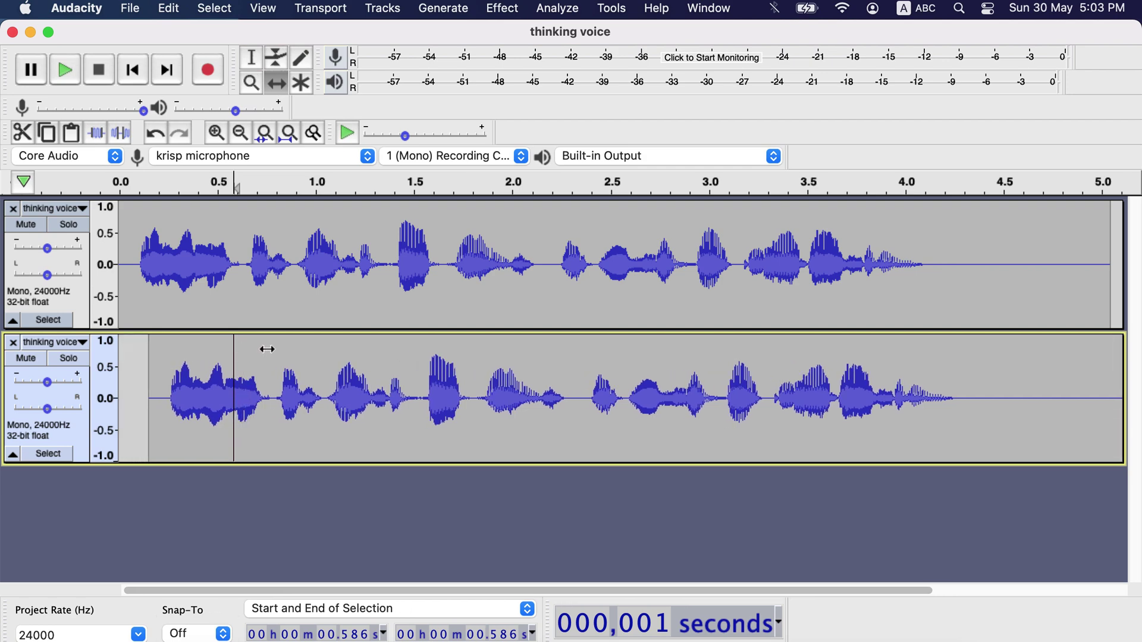
# Lower the duplicate track's gain to -4 dB and preview both tracks playing together
pyautogui.click(251, 58)
pyautogui.moveTo(47, 382); pyautogui.dragTo(39, 383)
pyautogui.click(123, 261)
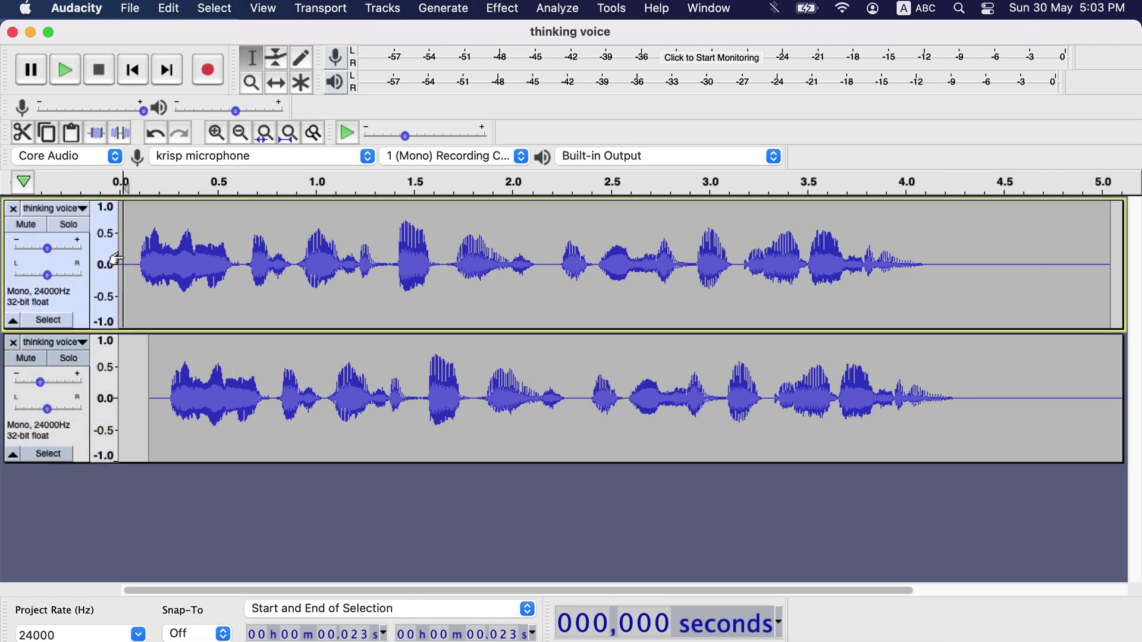
pyautogui.press('space')
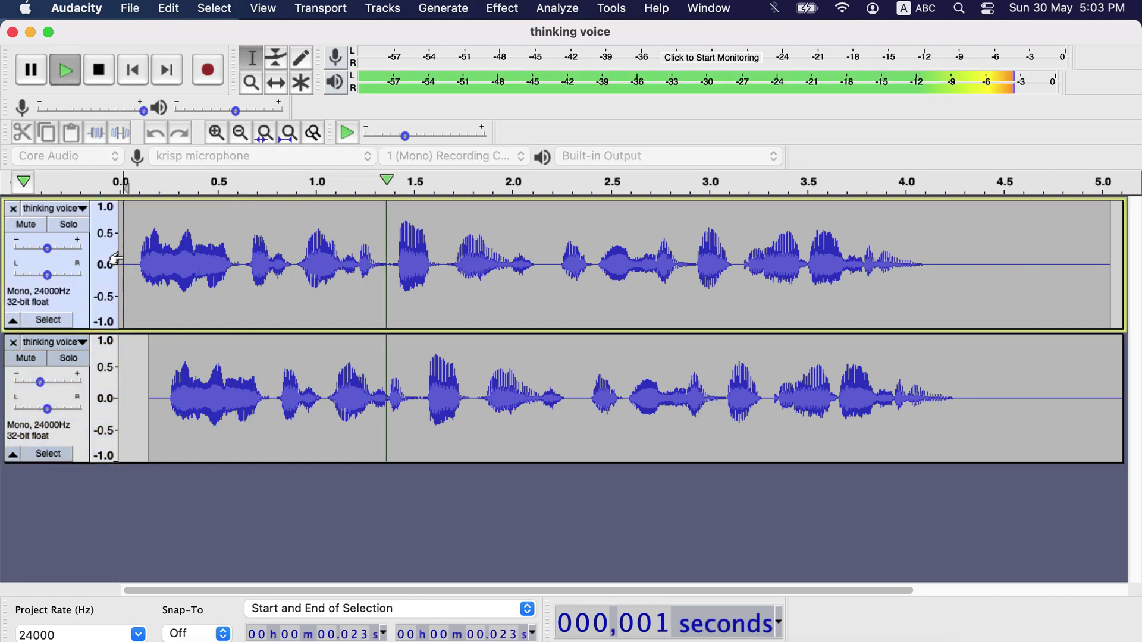
pyautogui.press('space')
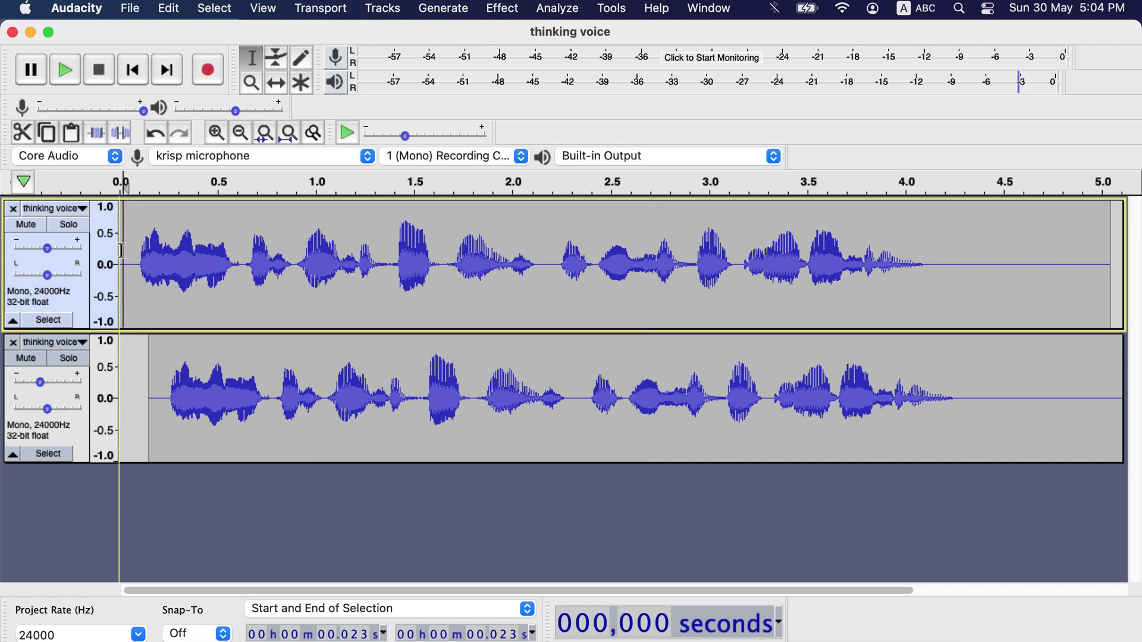
pyautogui.click(131, 9)
pyautogui.moveTo(166, 153)
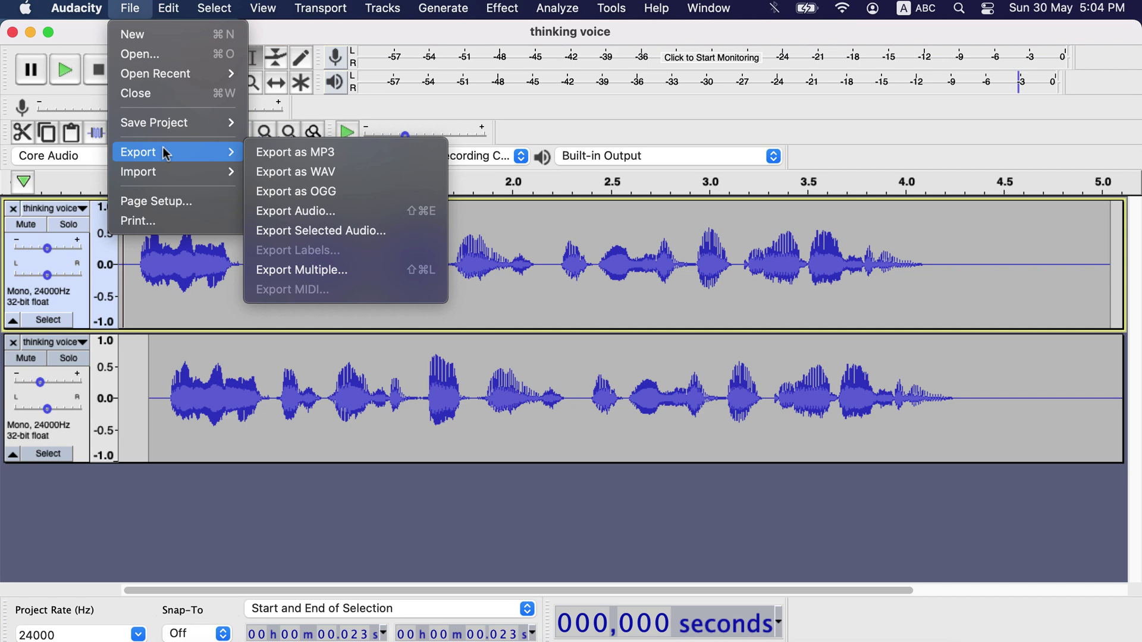
# Select all audio and use Tracks > Mix > Mix and Render to New Track to create the Mix track
pyautogui.click(188, 441)
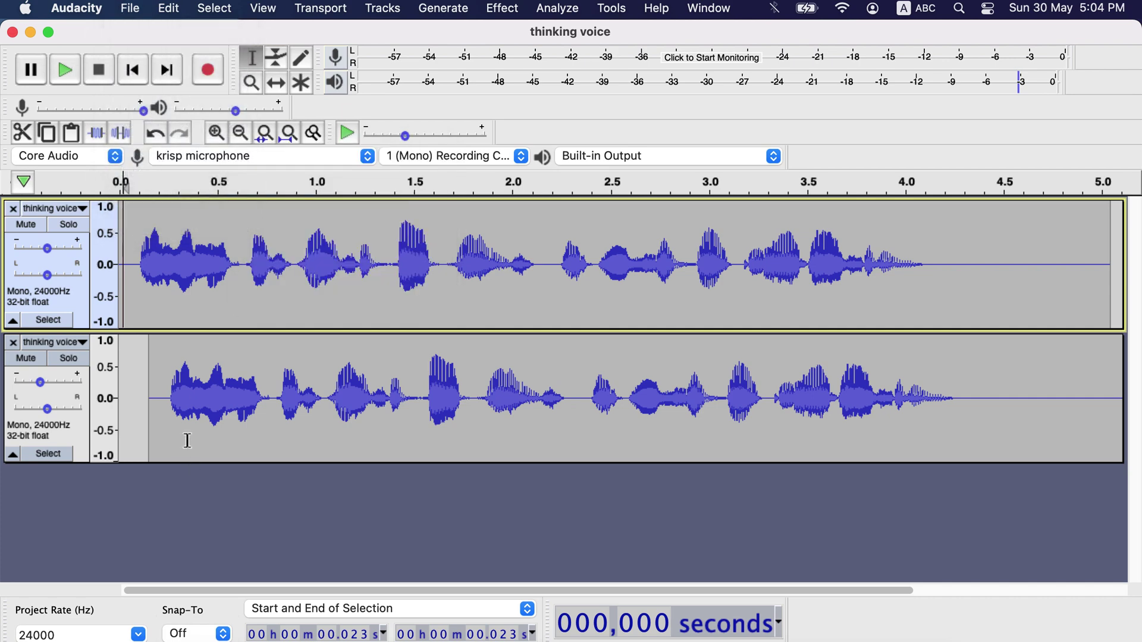
pyautogui.press('super+a')
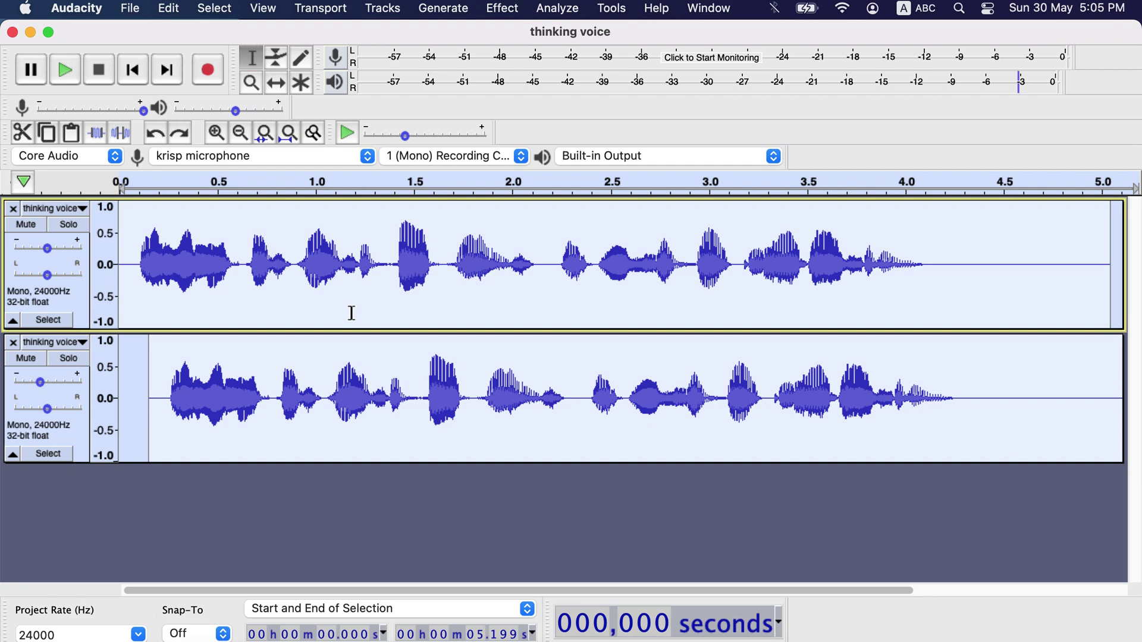
pyautogui.click(386, 10)
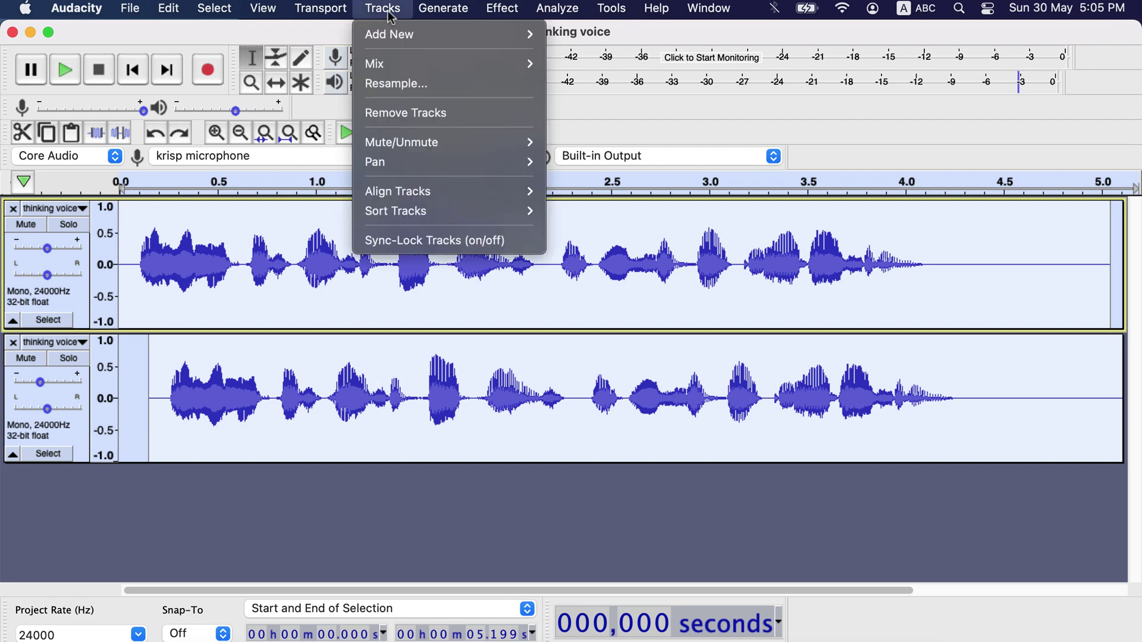
pyautogui.moveTo(415, 65)
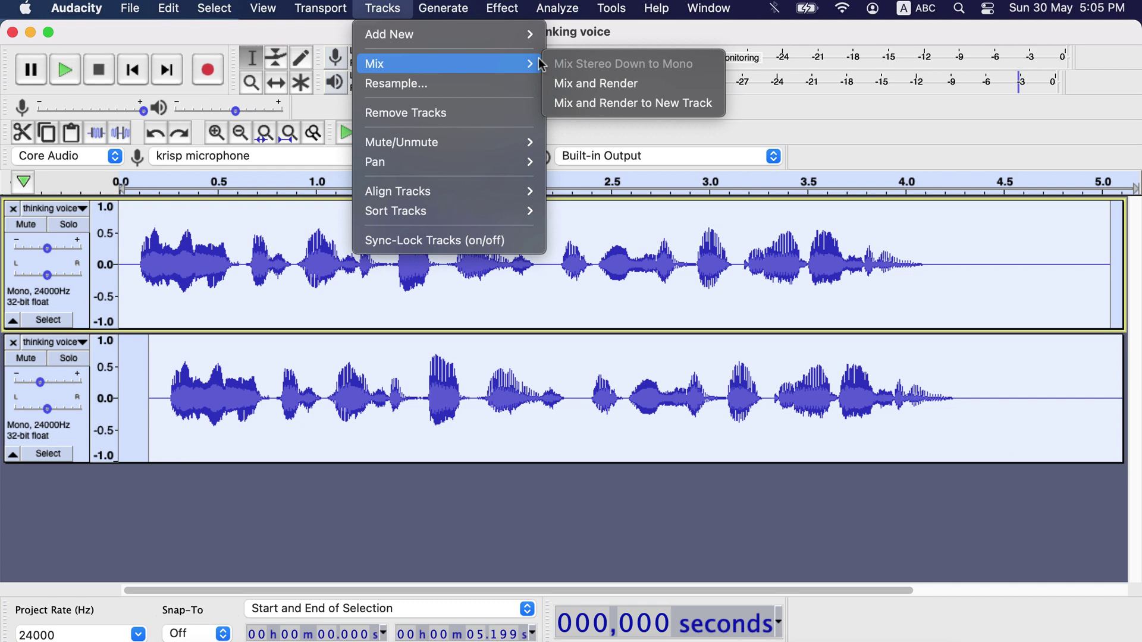
pyautogui.click(591, 103)
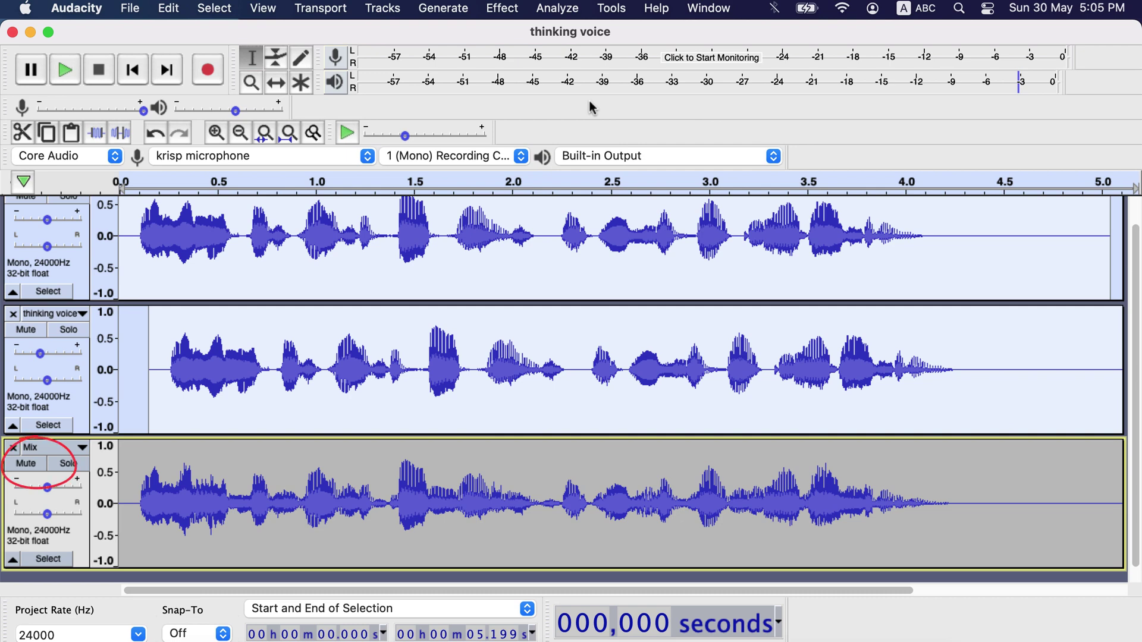
pyautogui.click(325, 503)
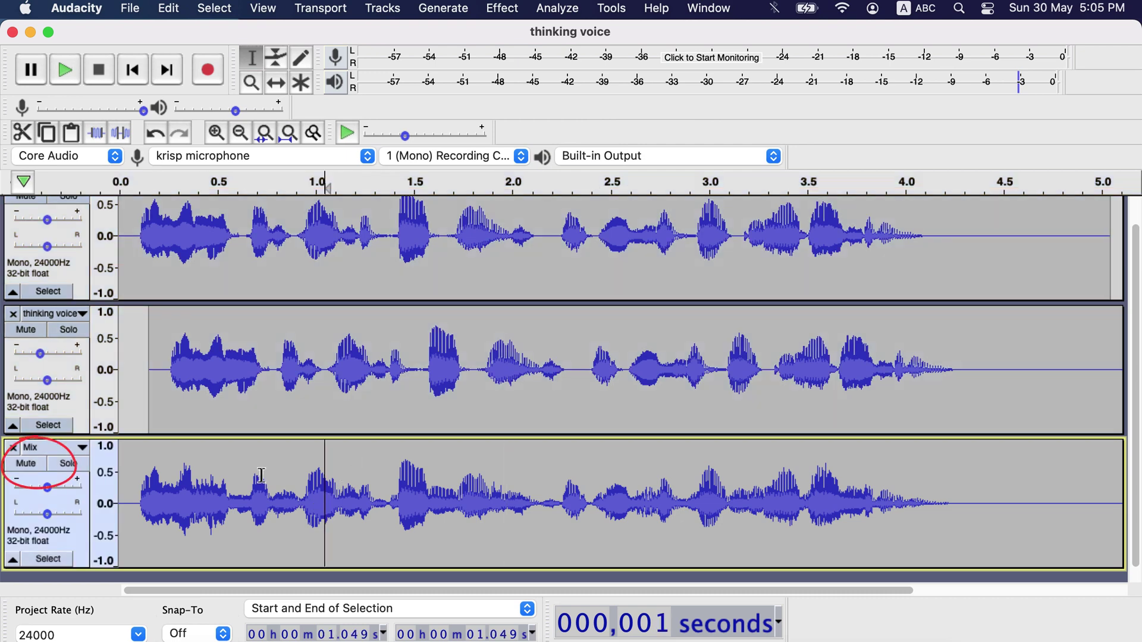
# Solo the Mix track and play it from its beginning, then stop playback
pyautogui.click(130, 470)
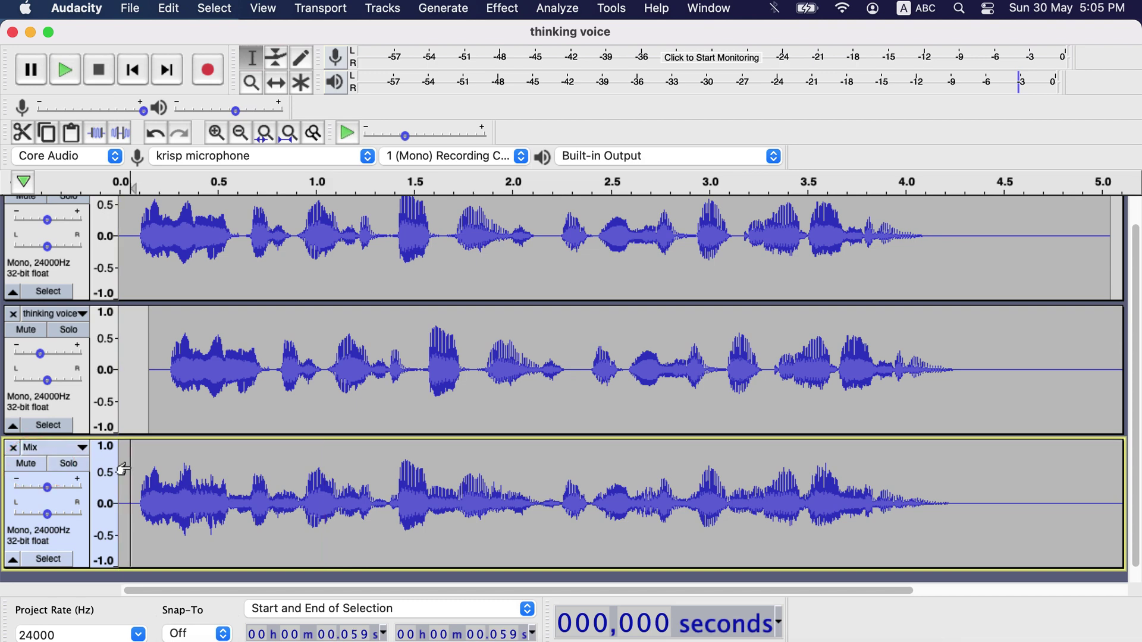
pyautogui.click(77, 464)
pyautogui.press('space')
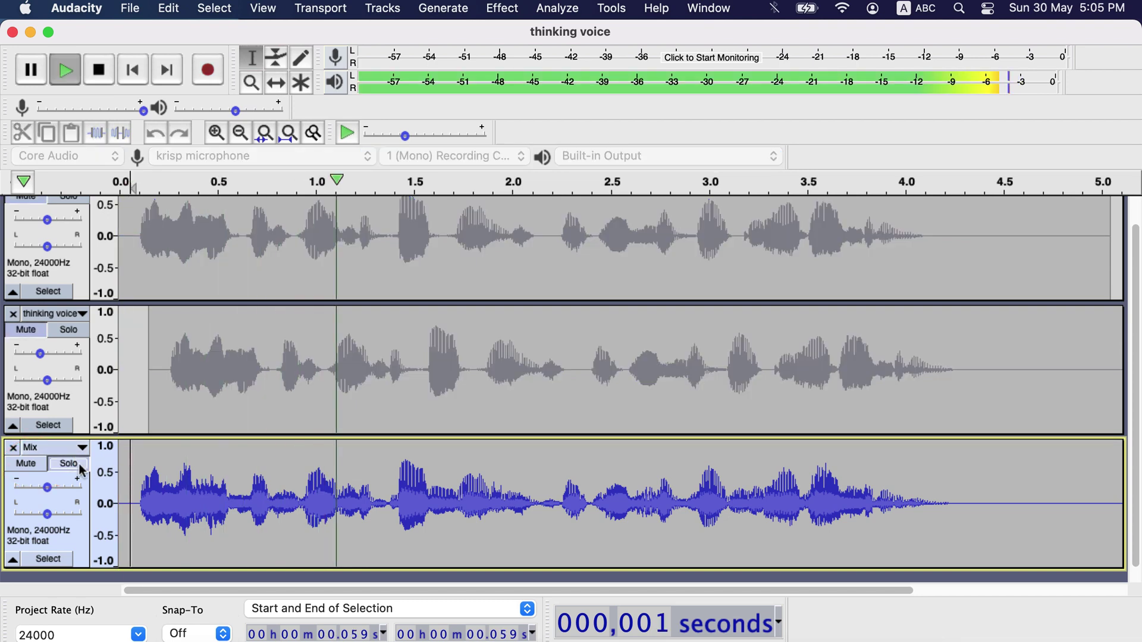
pyautogui.press('space')
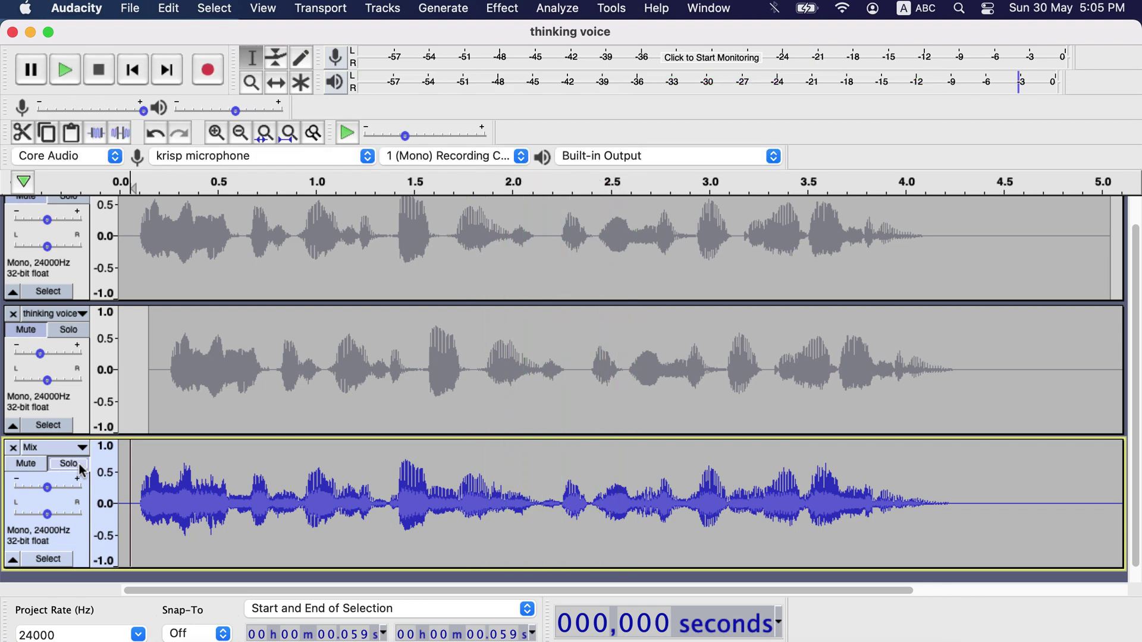